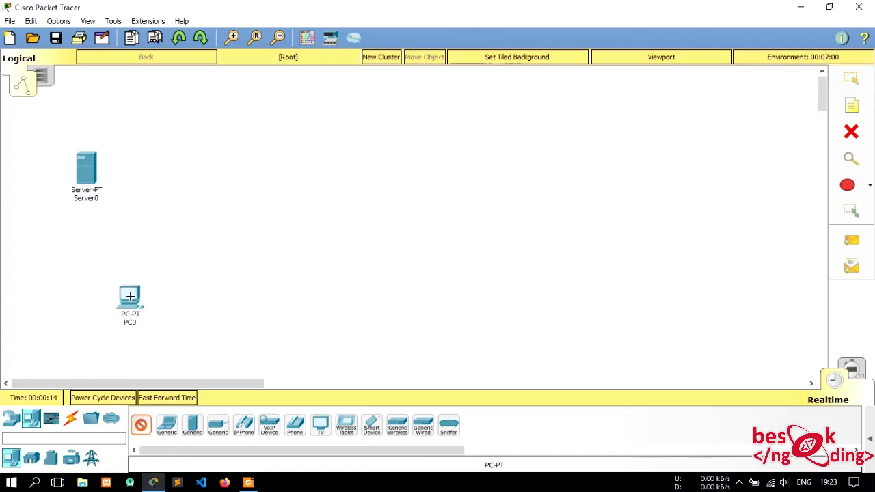
- Place PC1 beside PC0, PC2–PC3 in the middle and PC4–PC5 on the right, then lower PC0 and PC1
left_click(184, 301)
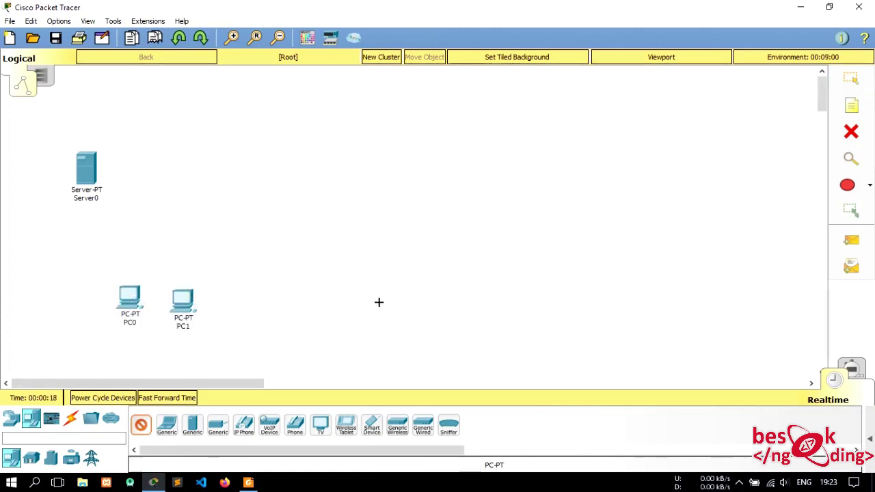
left_click(368, 306)
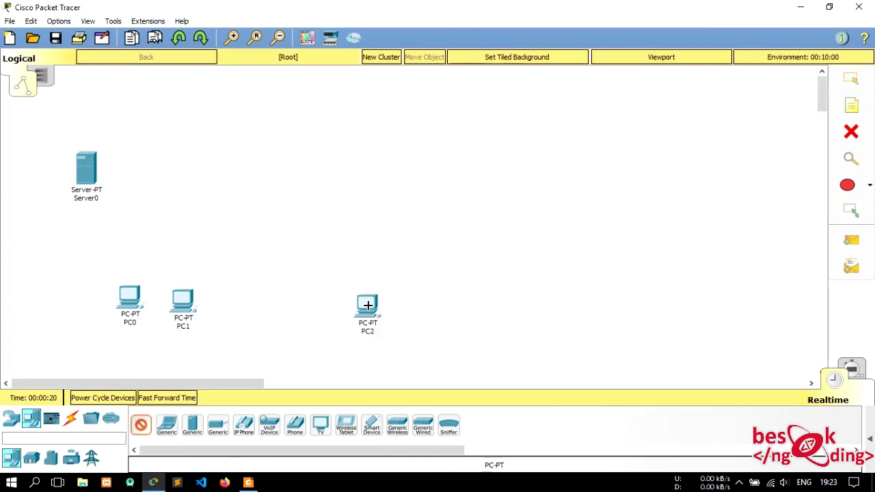
left_click(419, 306)
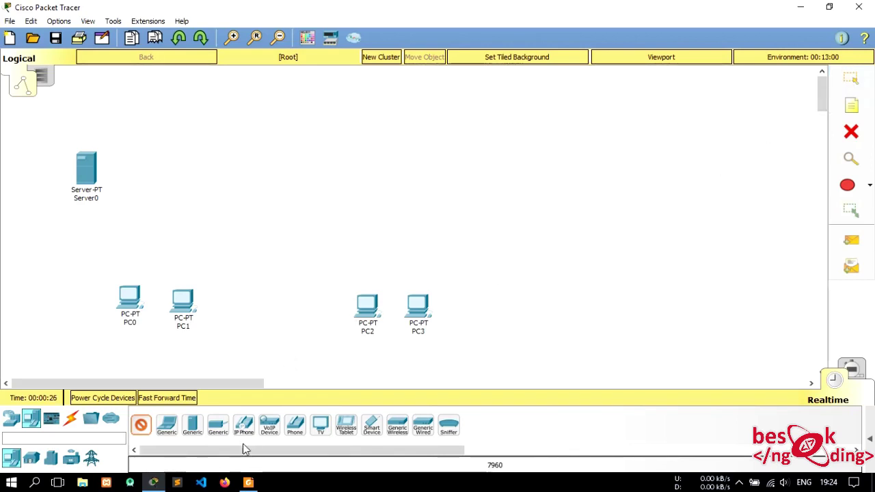
left_click(619, 305)
left_click(685, 302)
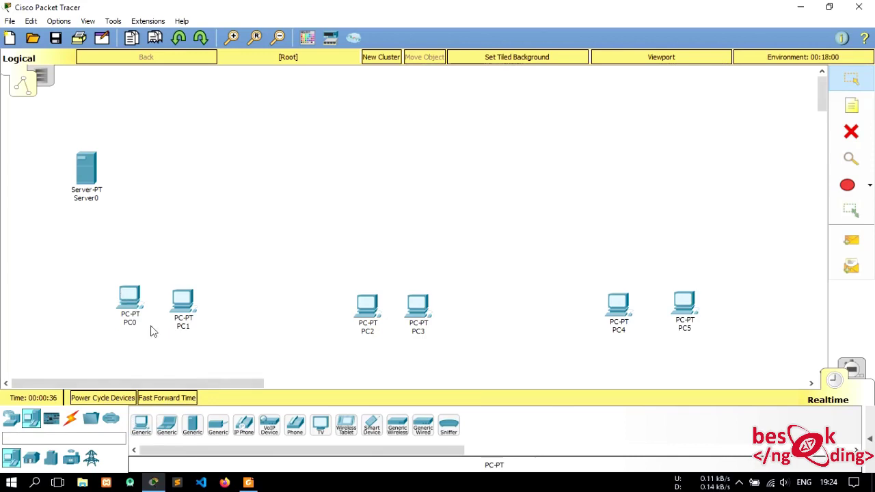
left_click_drag(133, 306, 183, 322)
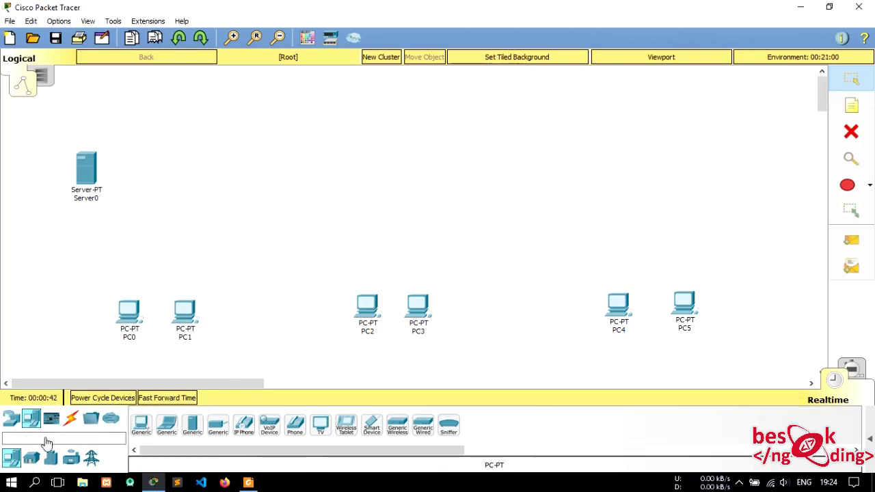
- Place 2960 switches Switch0, Switch1 and Switch2 above the three PC pairs
left_click(11, 420)
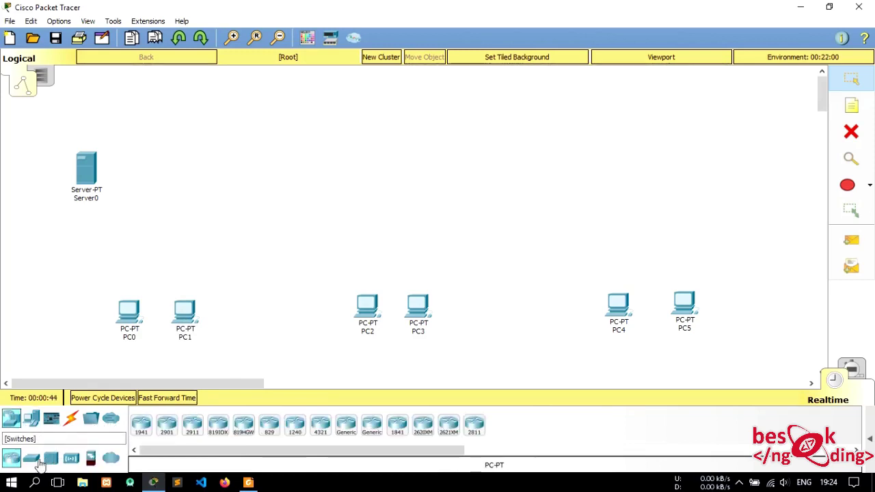
left_click(32, 458)
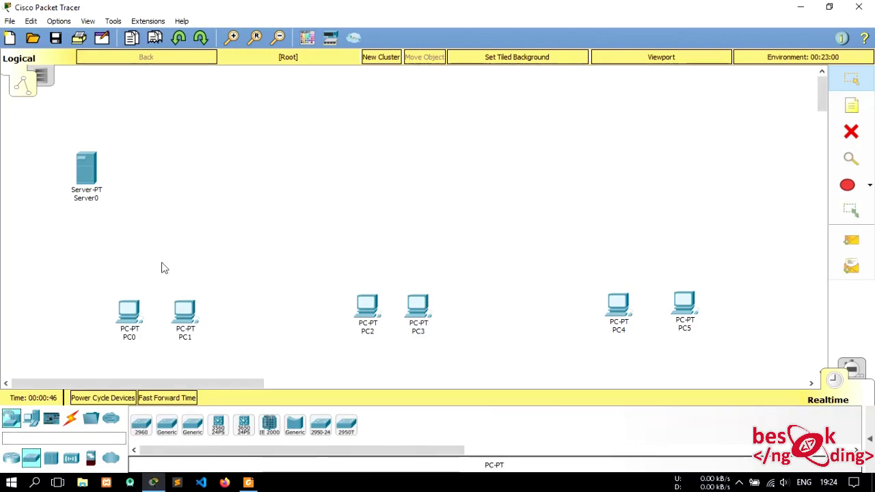
left_click(141, 425)
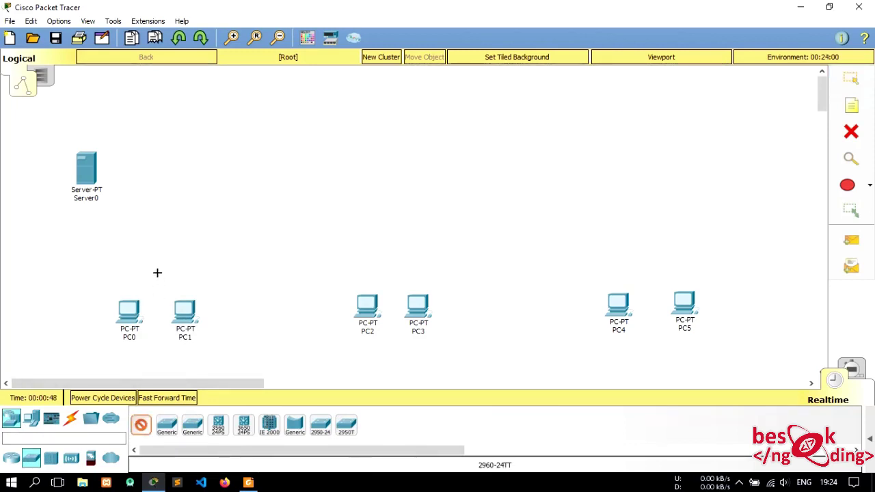
left_click(158, 275)
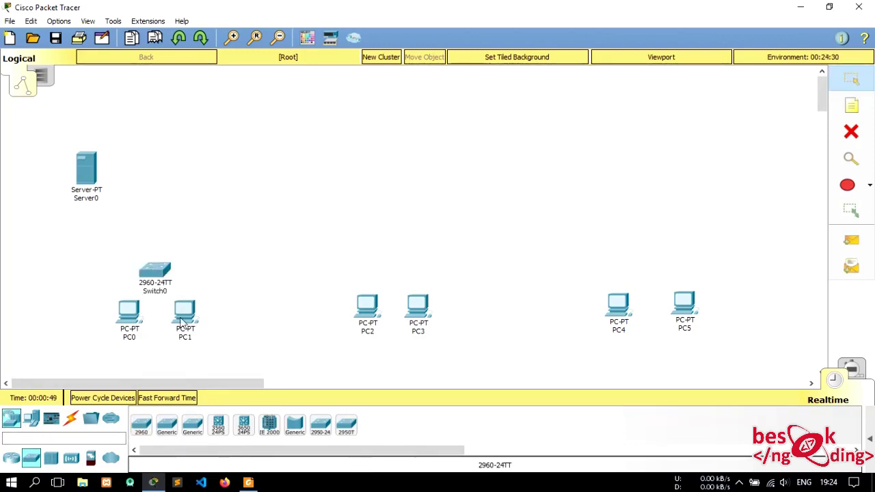
left_click(397, 255)
left_click(142, 427)
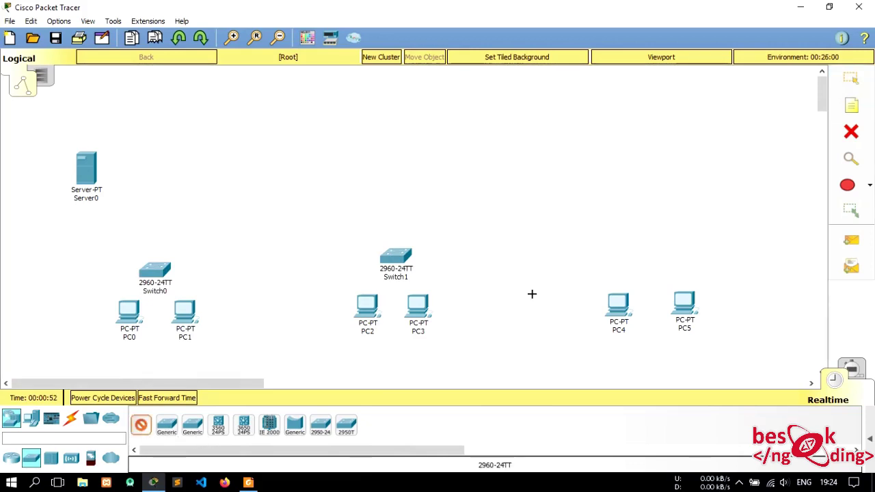
left_click(646, 256)
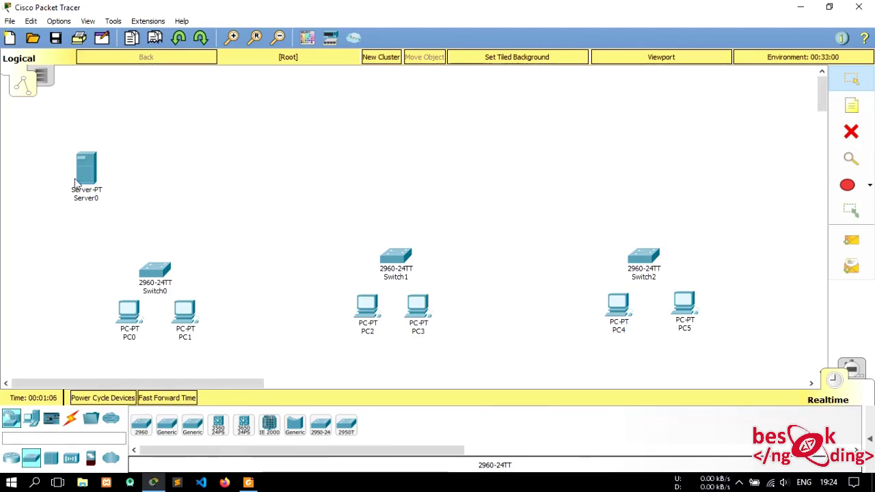
- Move Server0 down-left and place 2960 Switch3 just to its right
left_click_drag(98, 179, 61, 199)
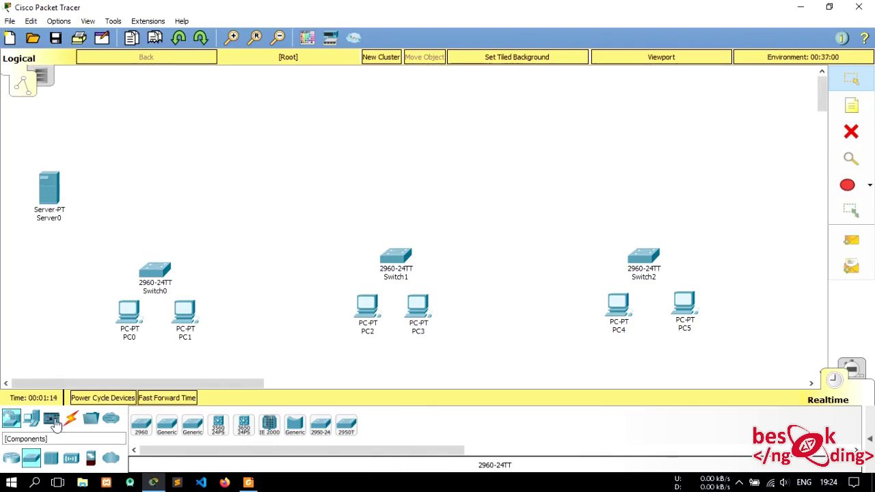
left_click(144, 427)
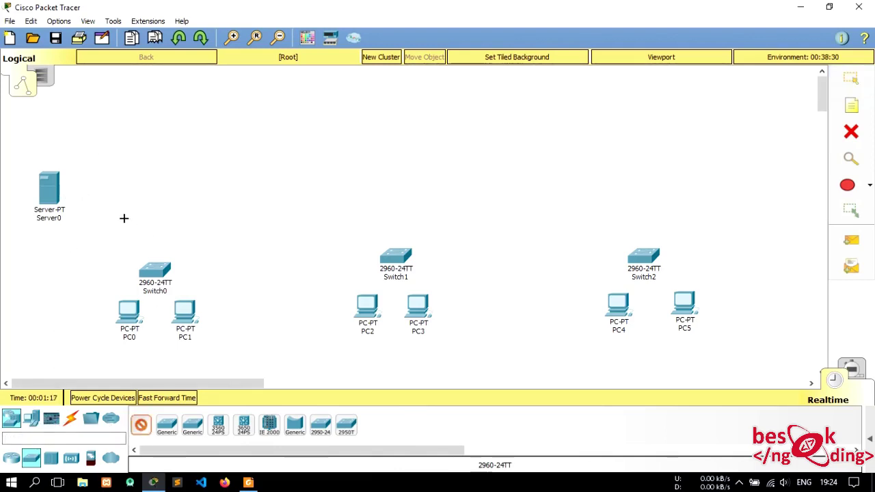
left_click(94, 201)
left_click_drag(103, 210, 120, 204)
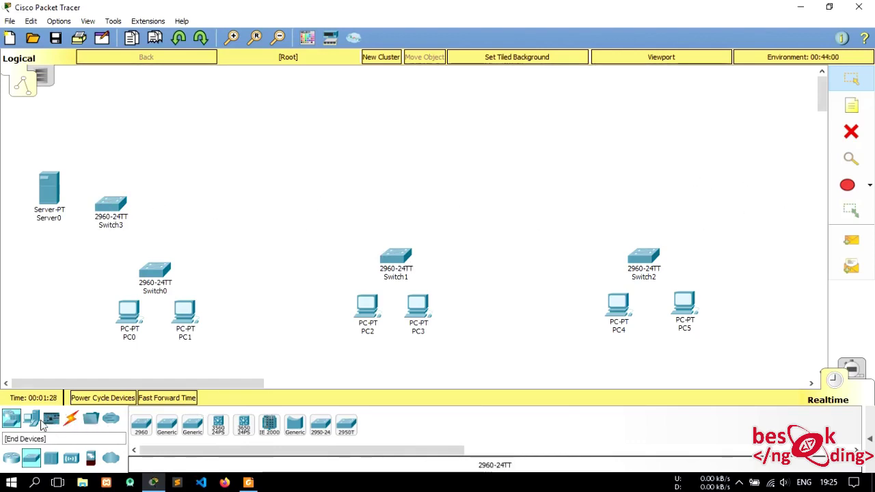
- Place a WRT300N wireless router near the top centre of the workspace
left_click(11, 457)
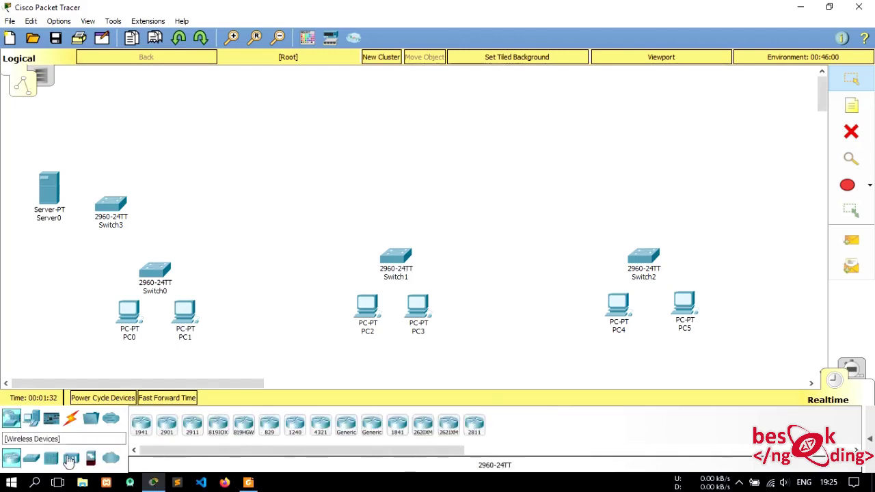
left_click(75, 459)
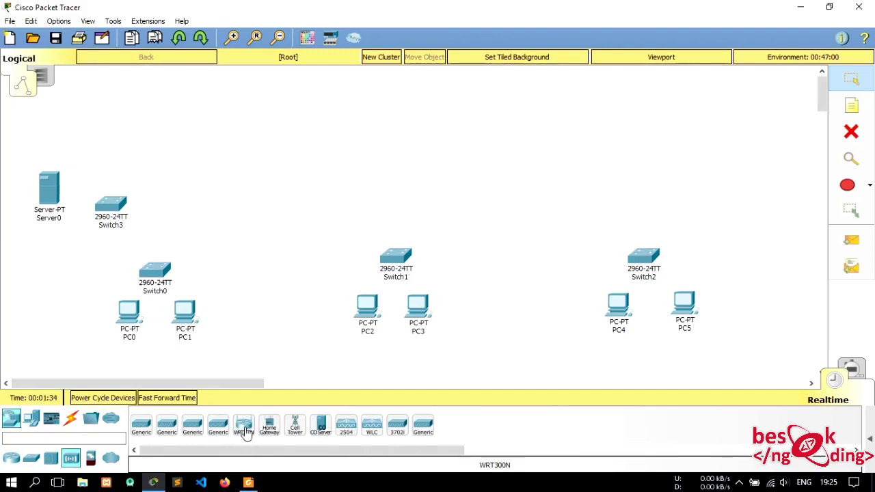
left_click(243, 429)
left_click(388, 150)
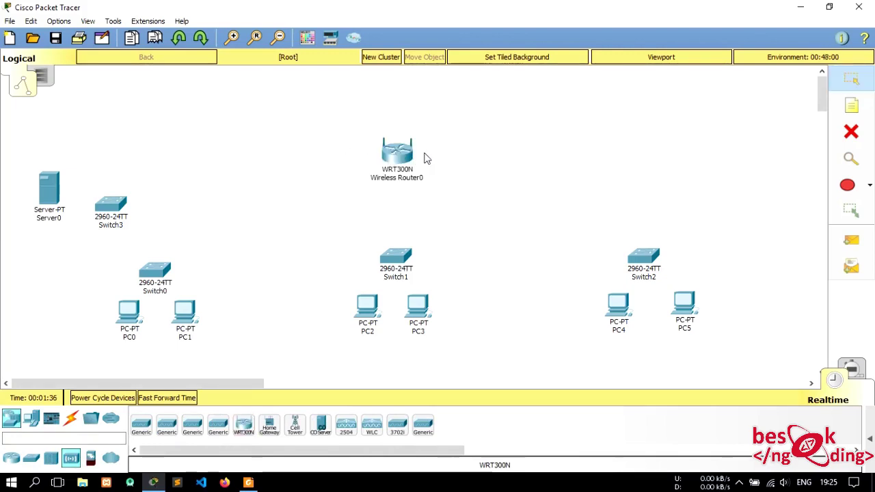
mouse_move(407, 158)
left_mouse_down()
mouse_move(381, 159)
mouse_move(403, 152)
left_mouse_up()
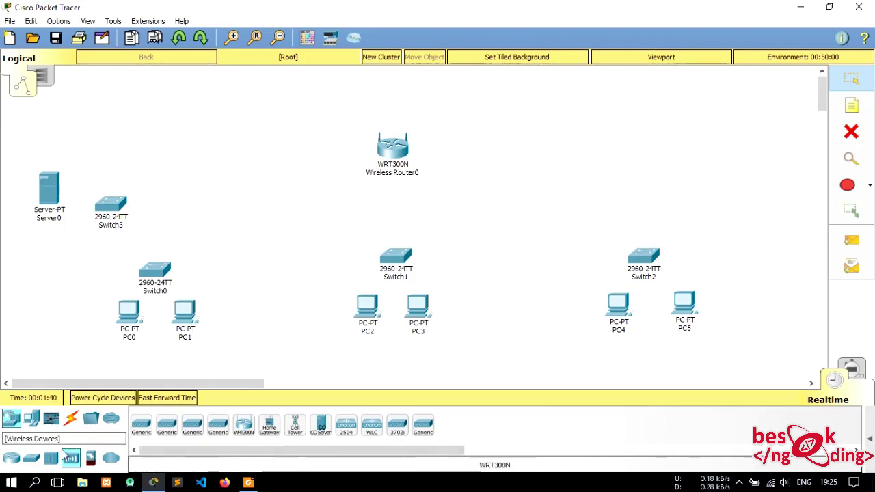
- Add Laptop0 above-right of the router and Smartphone0 below it, and shift Switch3 right
left_click(31, 419)
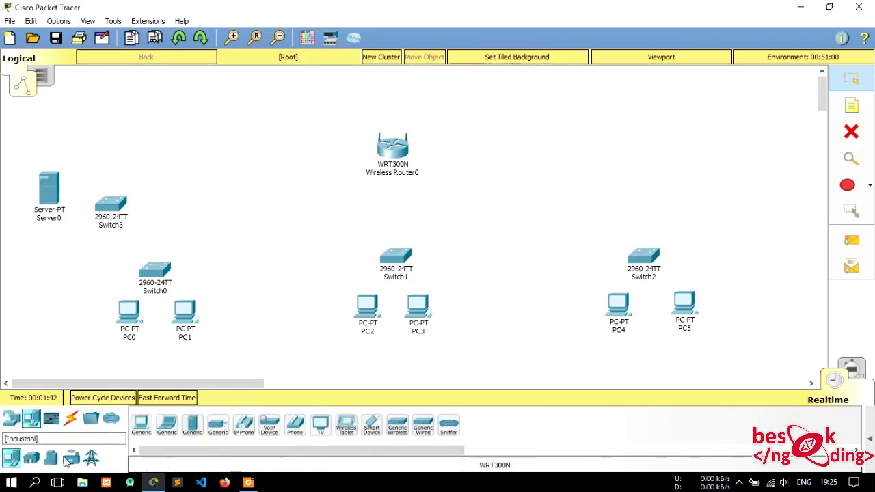
left_click(166, 425)
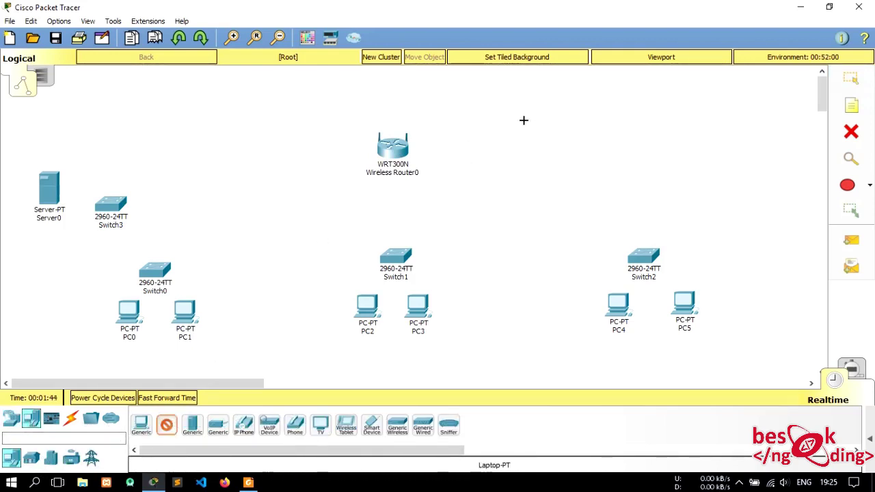
left_click(479, 106)
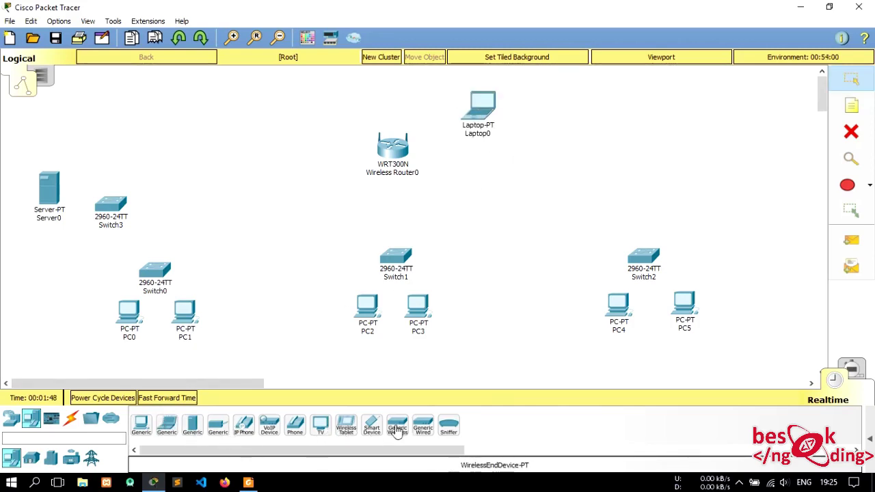
left_click(372, 427)
left_click(480, 177)
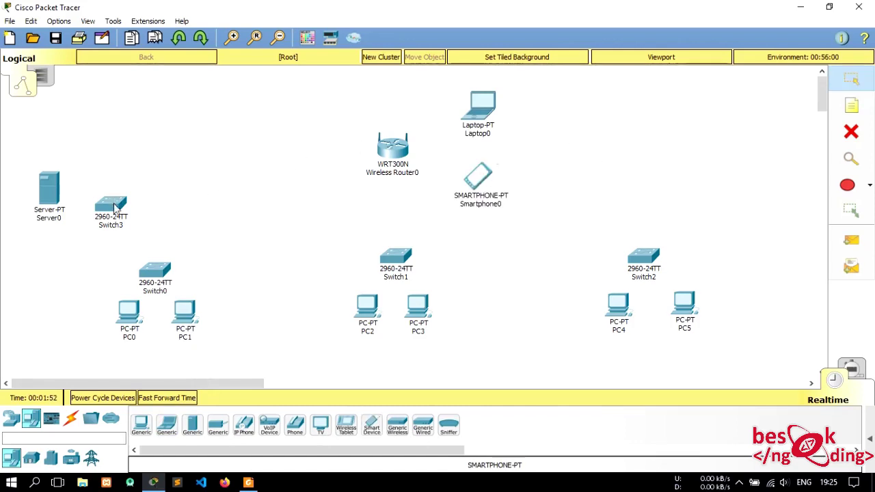
left_click_drag(115, 208, 127, 210)
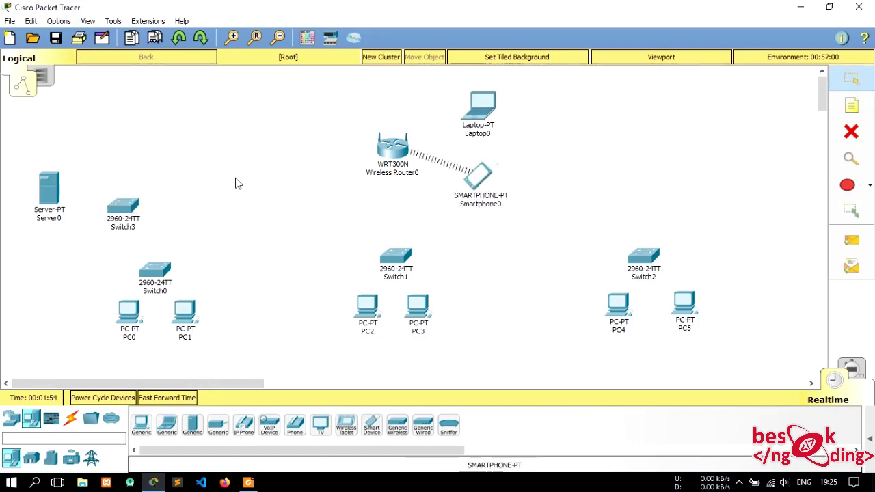
- Show the Connections category with its cable types
left_click(71, 418)
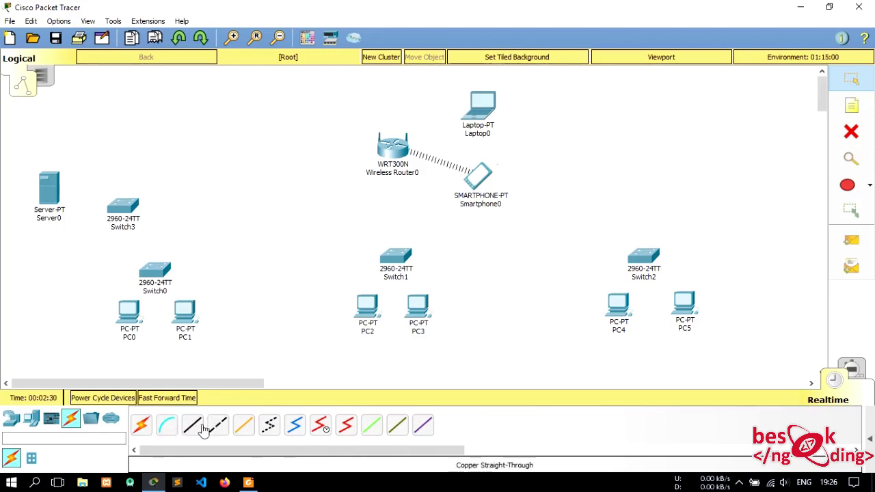
- Connect Server0's FastEthernet0 to Switch3 with a copper straight-through cable
left_click(194, 425)
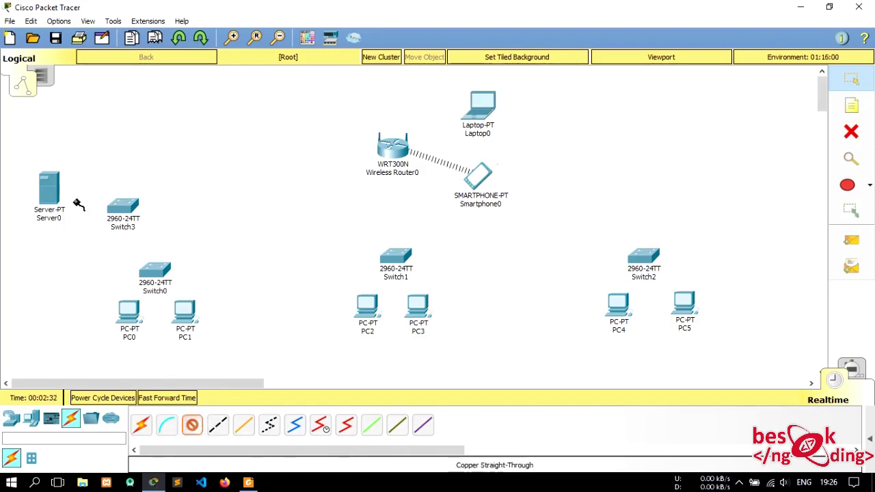
left_click(51, 190)
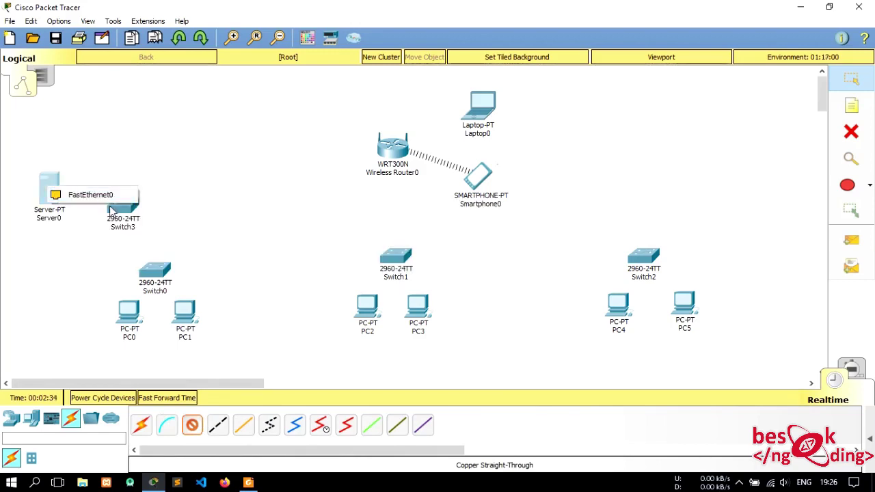
left_click(83, 192)
left_click(125, 208)
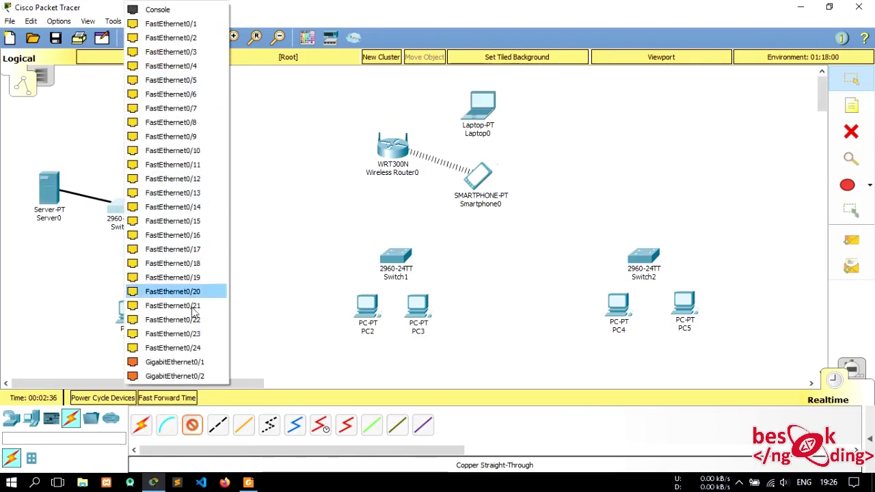
left_click(194, 362)
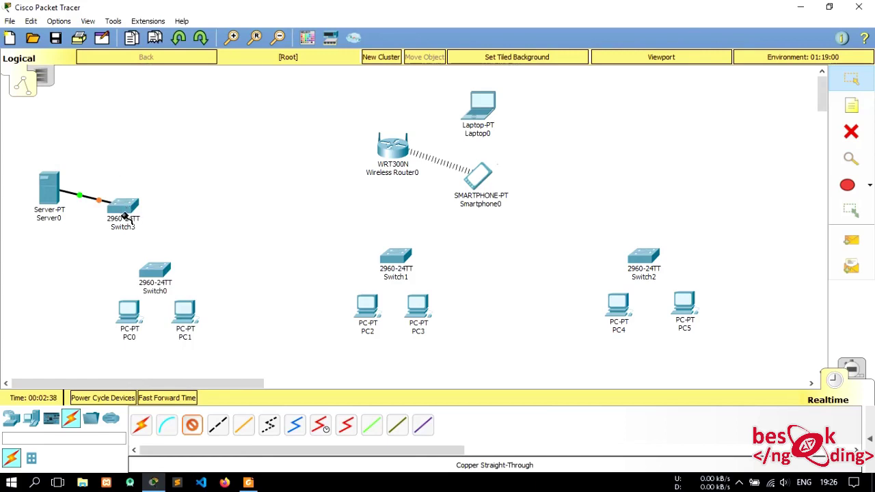
- Cable PC0 and PC1 to Switch0's FastEthernet0/1 and FastEthernet0/2
left_click(127, 319)
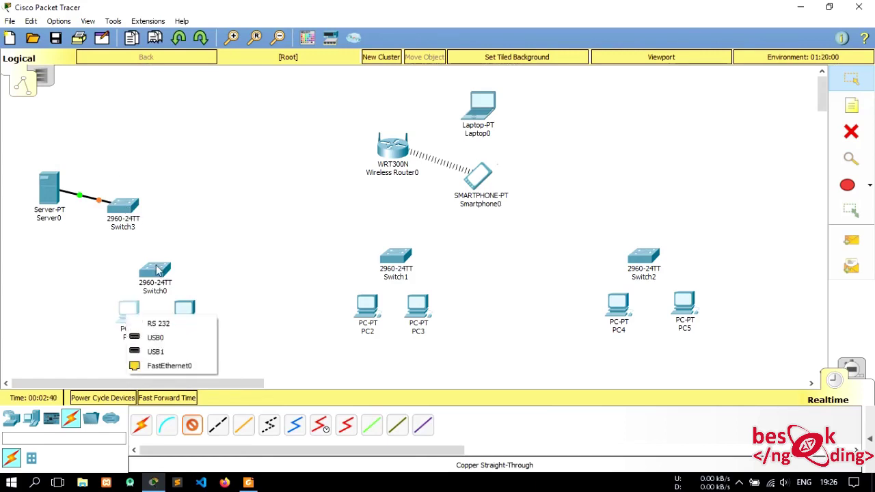
left_click(182, 363)
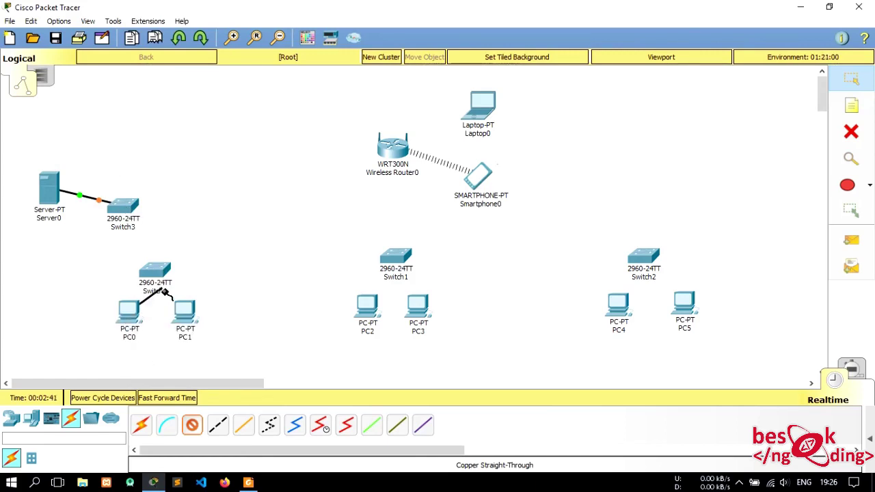
left_click(156, 273)
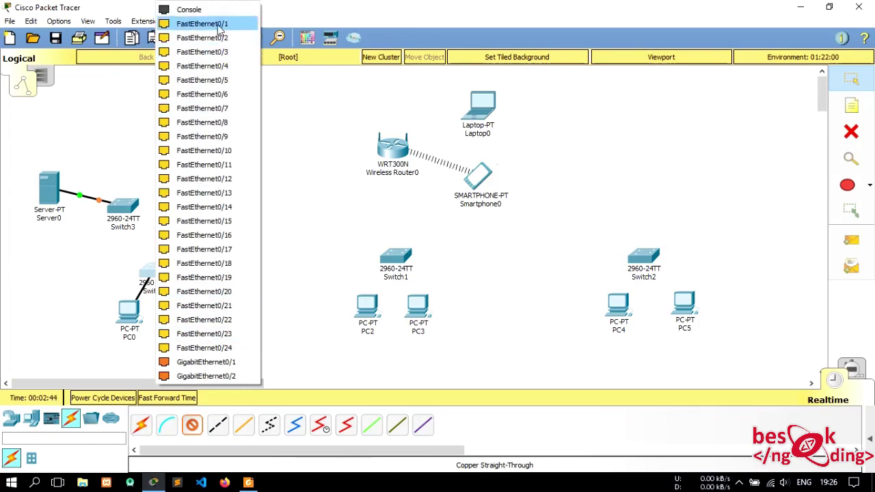
left_click(199, 23)
left_click(190, 311)
left_click(228, 361)
left_click(156, 275)
left_click(203, 24)
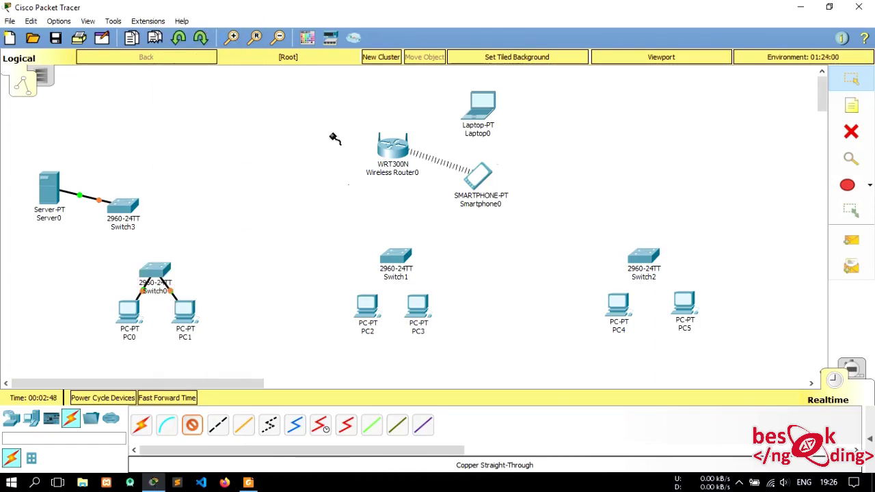
- Cable PC2 and PC3 to Switch1's FastEthernet0/1 and FastEthernet0/2
left_click(365, 310)
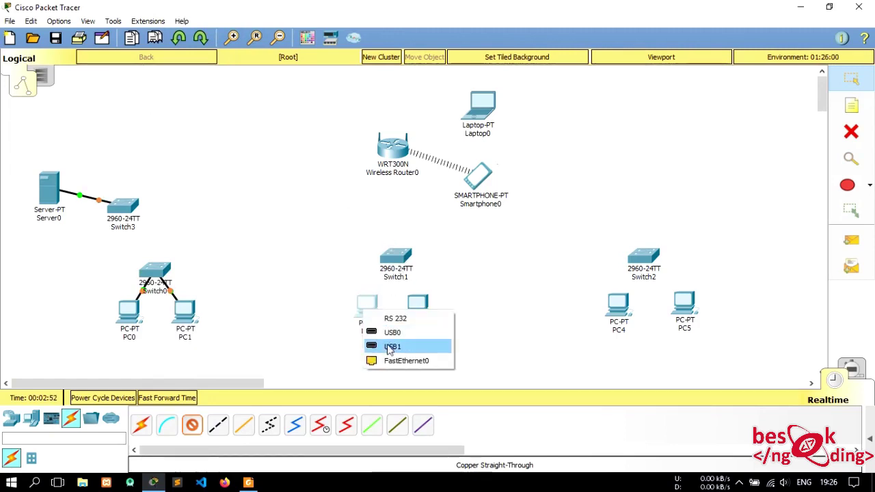
left_click(394, 361)
left_click(396, 259)
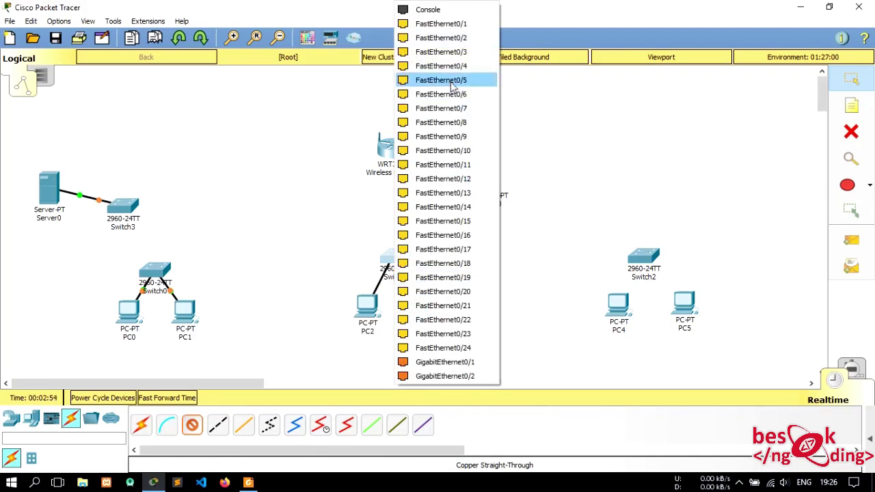
left_click(467, 23)
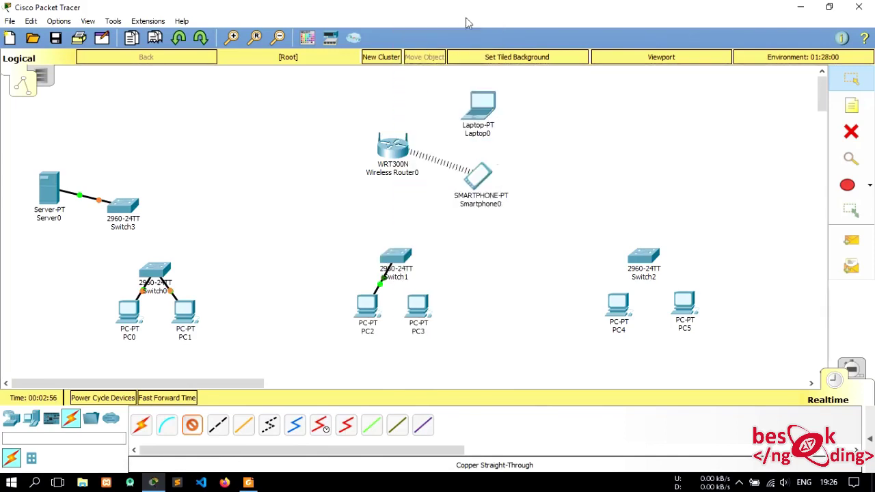
left_click(418, 309)
left_click(428, 354)
left_click(398, 258)
left_click(467, 23)
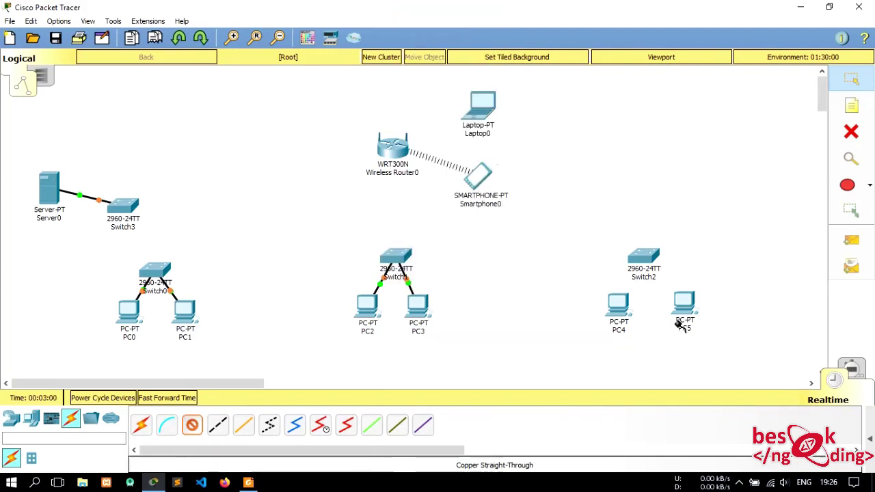
- Cable PC4 and PC5 to Switch2's FastEthernet0/1 and FastEthernet0/2
left_click(619, 301)
left_click(676, 348)
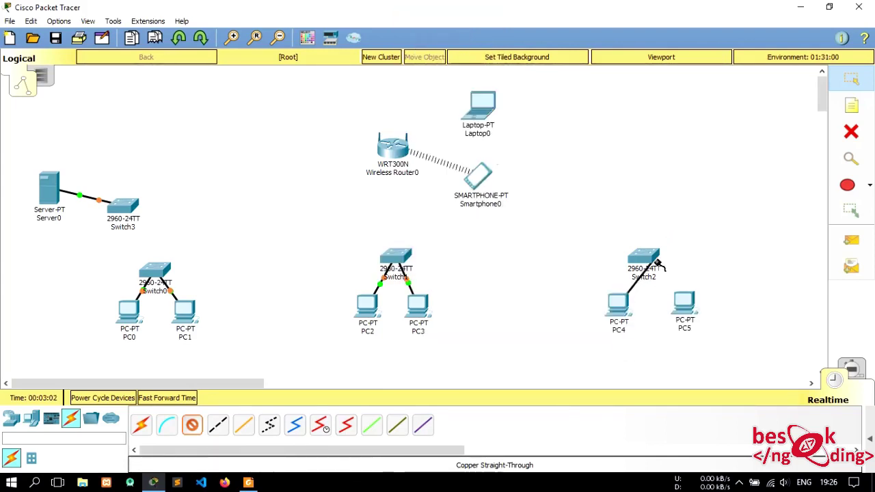
left_click(642, 257)
left_click(697, 24)
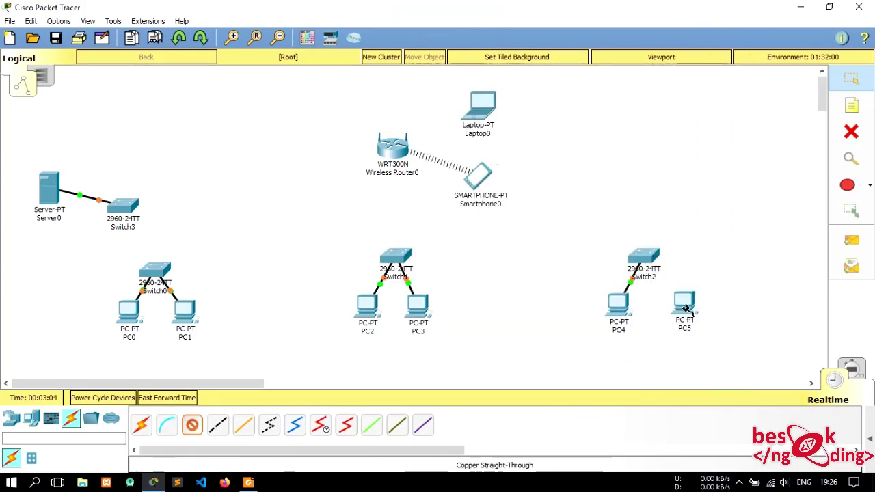
left_click(684, 305)
left_click(715, 356)
left_click(643, 258)
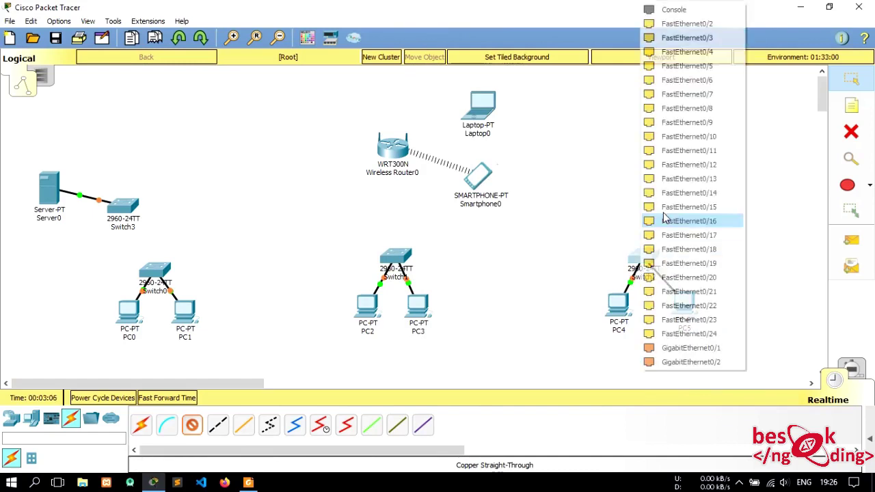
left_click(708, 27)
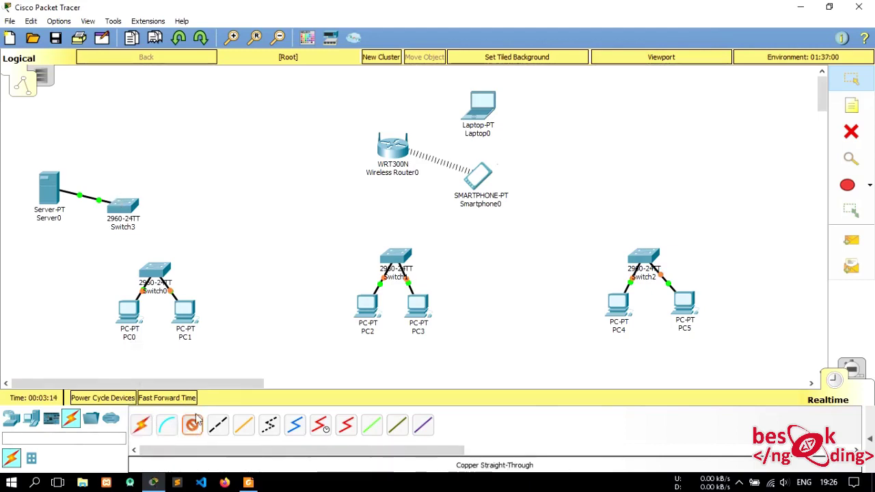
left_click(222, 429)
- Link Switch3's GigabitEthernet0/2 to Switch0's GigabitEthernet0/1 with a cross-over cable
left_click(123, 206)
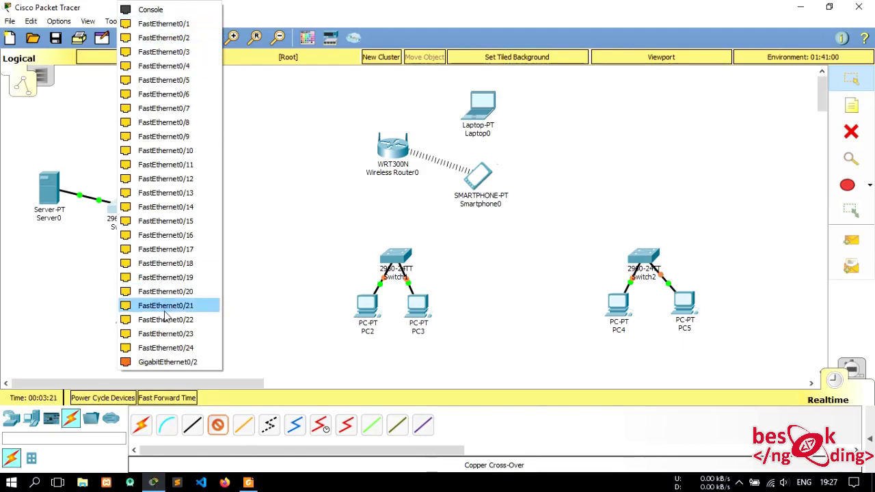
left_click(171, 363)
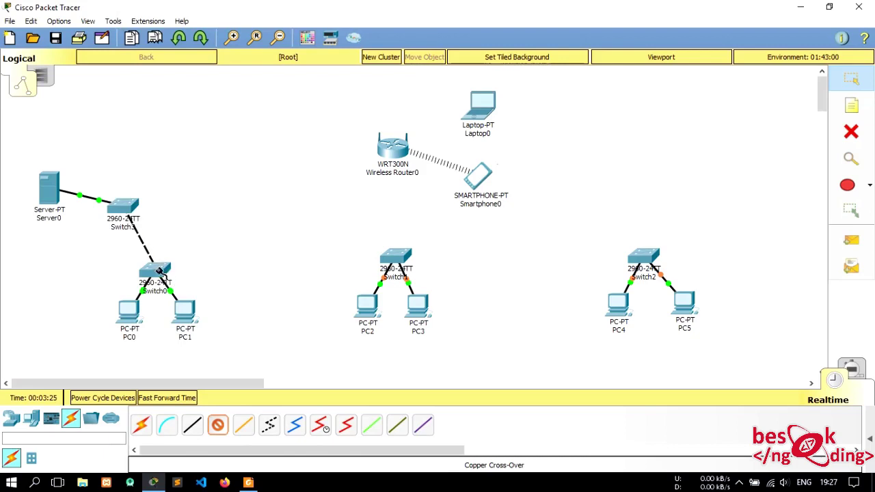
left_click(151, 273)
left_click(214, 335)
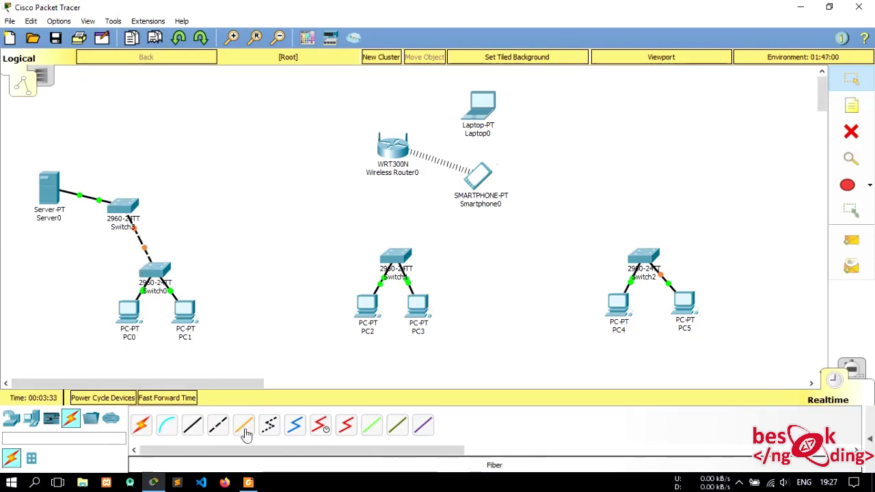
- Link Switch0's GigabitEthernet0/1 to Switch1's GigabitEthernet0/2 with a cross-over cable
left_click(221, 429)
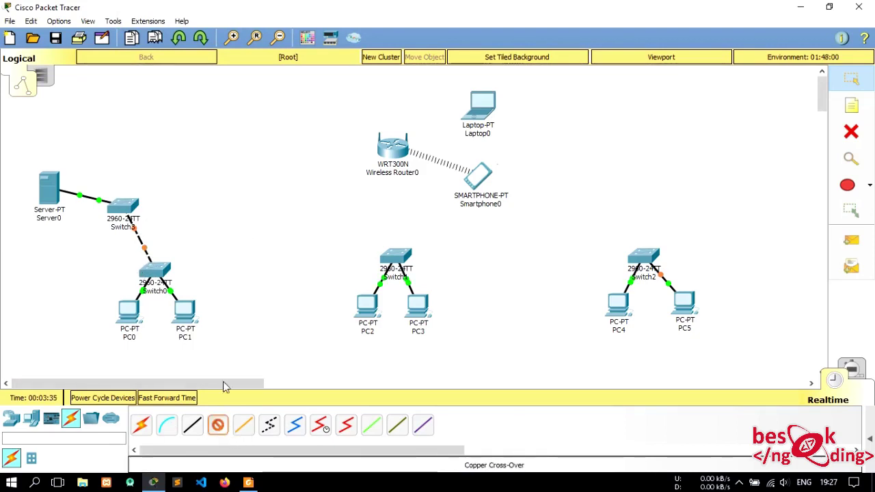
left_click(166, 274)
left_click(219, 335)
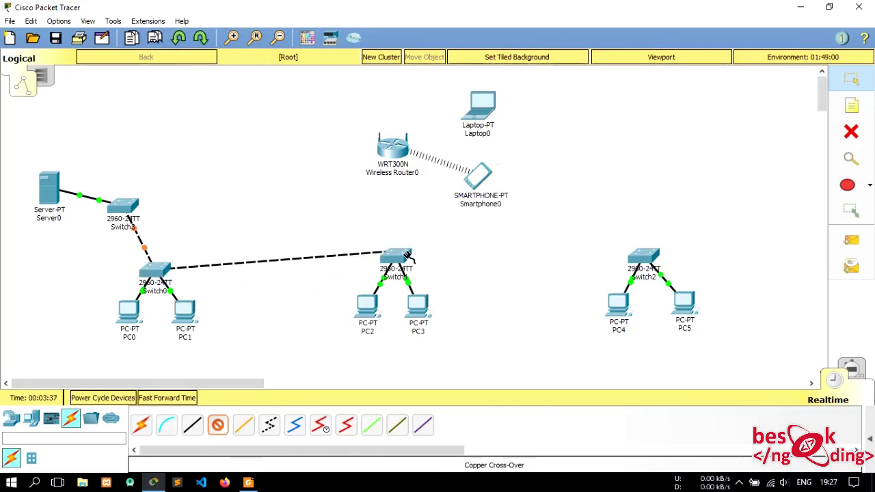
left_click(409, 255)
left_click(422, 349)
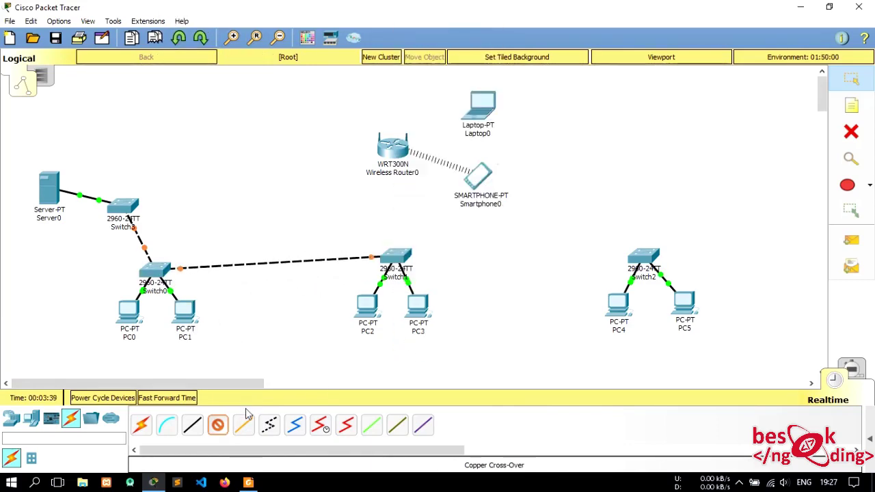
- Start a cable from Switch1's FastEthernet0/24 toward Switch2, then cancel it
left_click(411, 258)
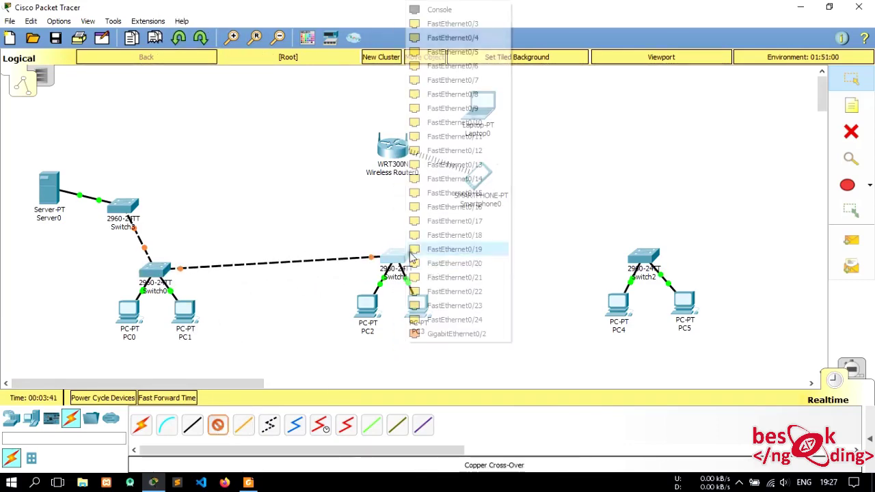
left_click(451, 320)
left_click(642, 255)
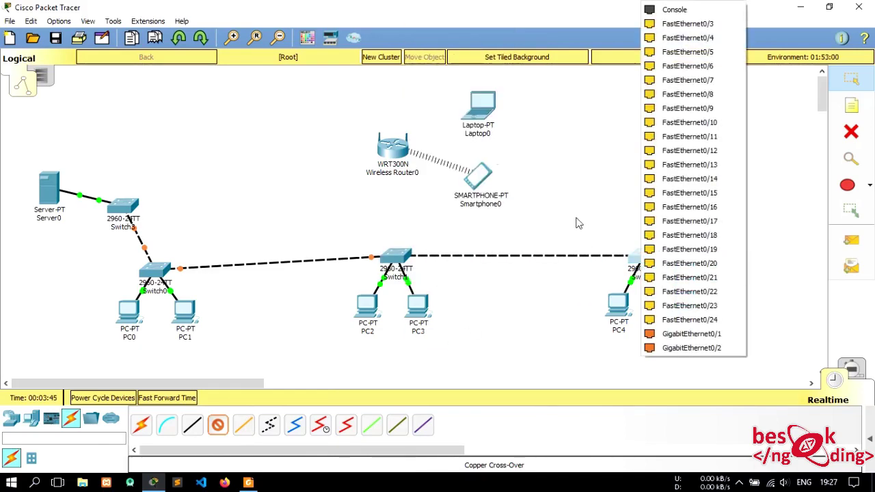
left_click(603, 192)
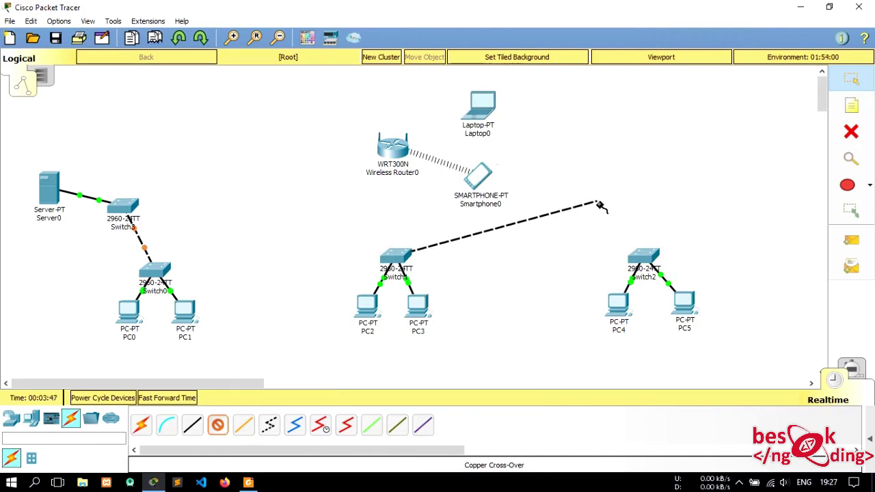
left_click(852, 79)
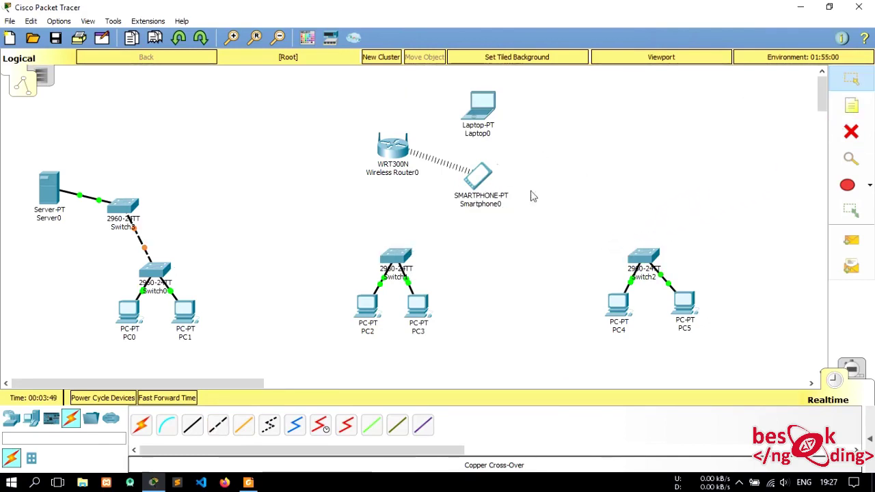
- Cross-over cable Switch3 to Switch1's GigabitEthernet0/1 and Switch3's FastEthernet0/2 to Switch2
left_click(217, 425)
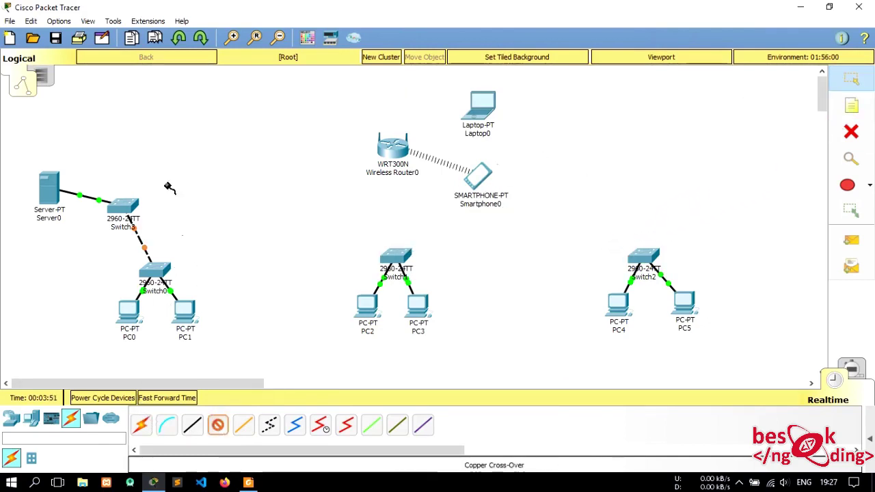
left_click(130, 205)
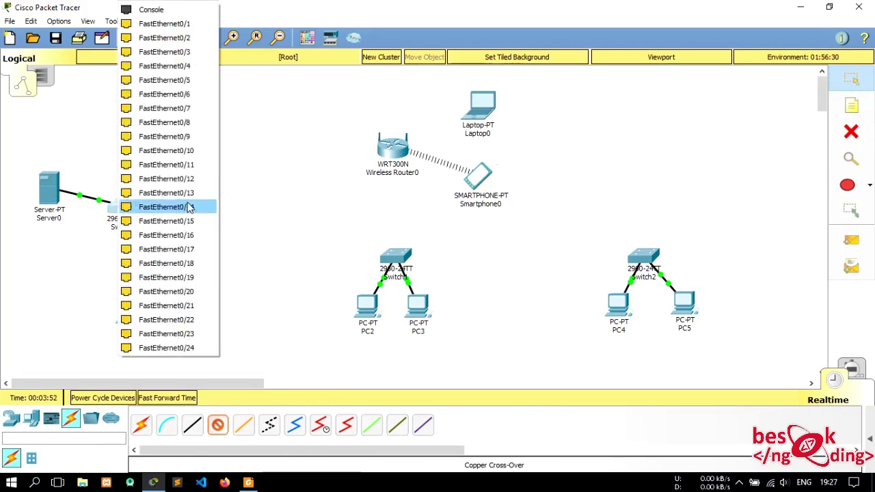
left_click(194, 25)
left_click(391, 259)
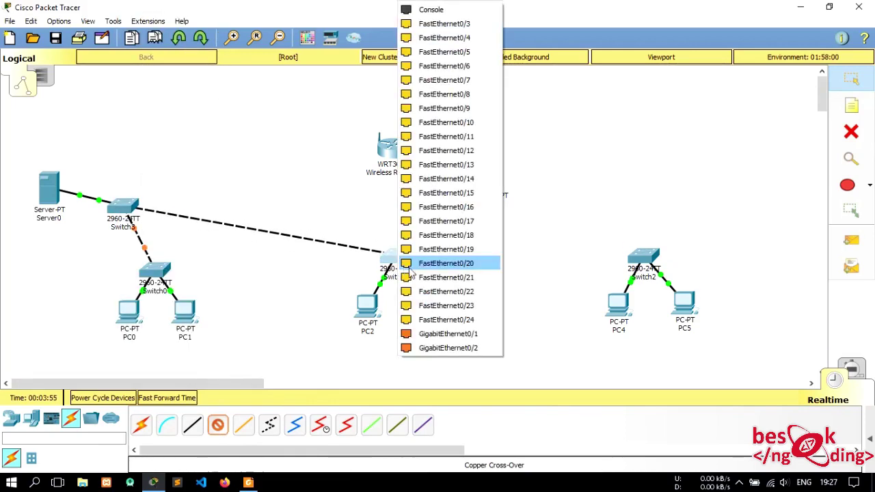
left_click(438, 333)
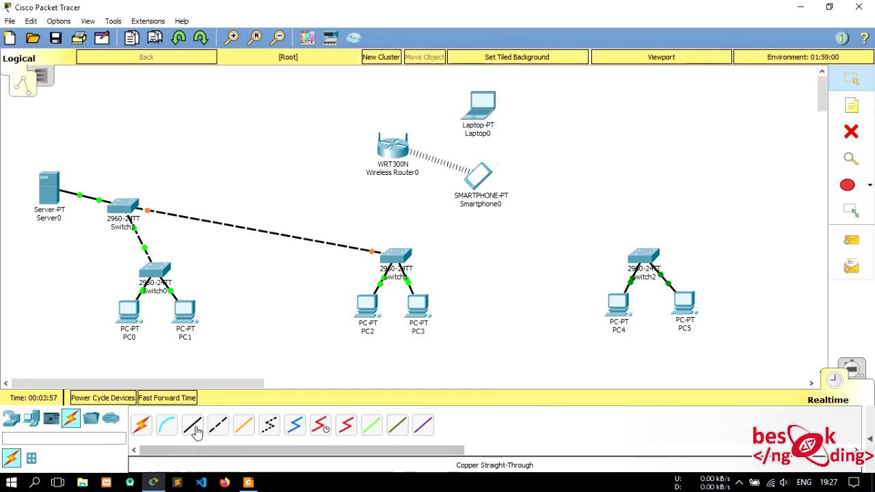
left_click(126, 207)
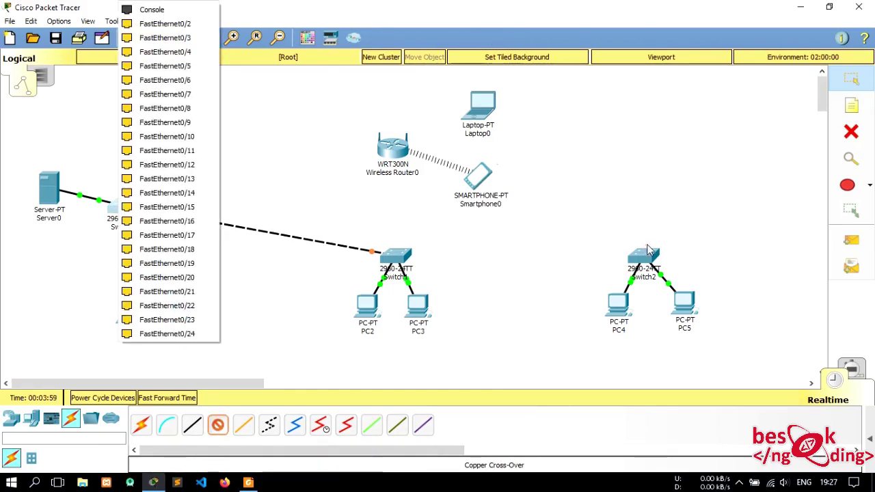
left_click(167, 24)
left_click(636, 256)
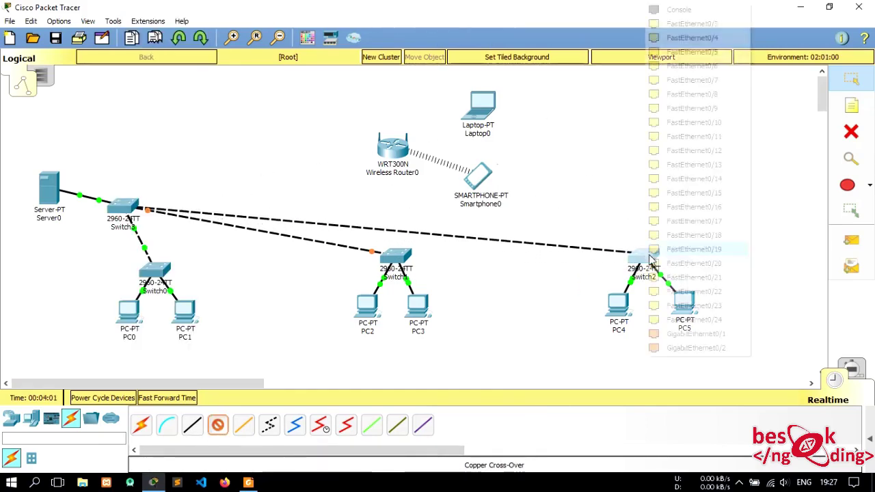
left_click(708, 334)
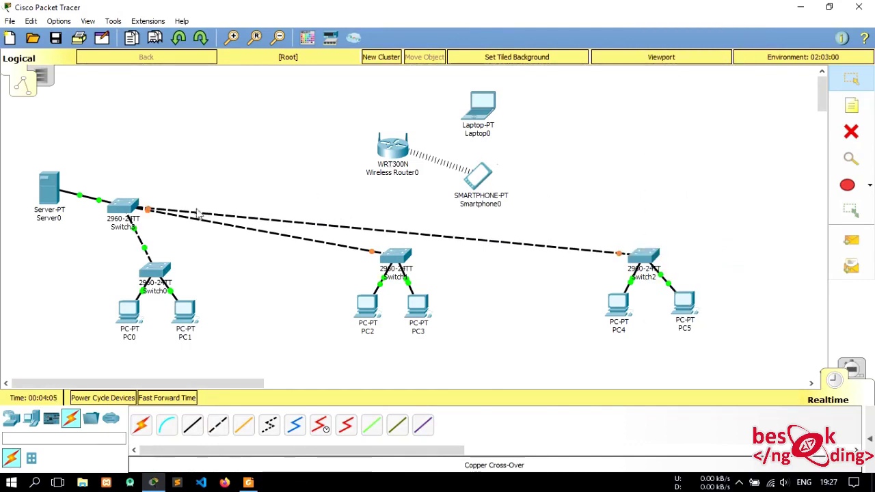
- Run a straight-through cable from Switch3's FastEthernet0/3 to Wireless Router0's Internet port
left_click(194, 427)
left_click(126, 205)
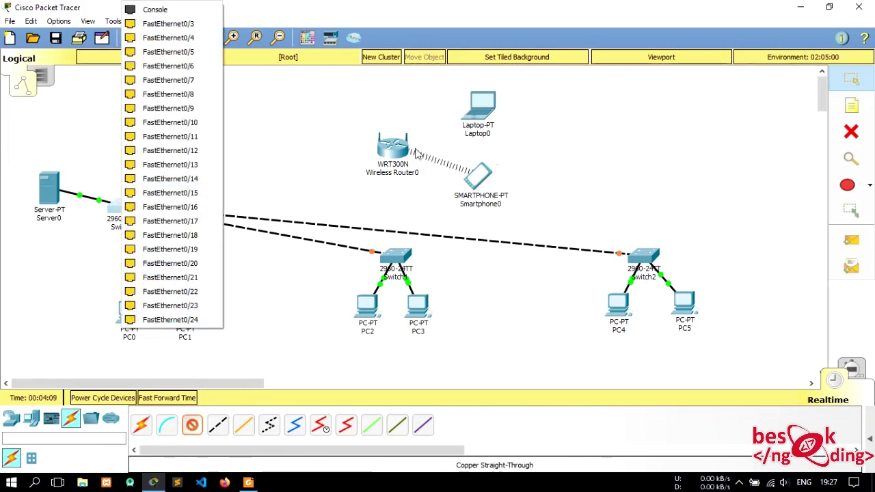
left_click(210, 24)
left_click(394, 147)
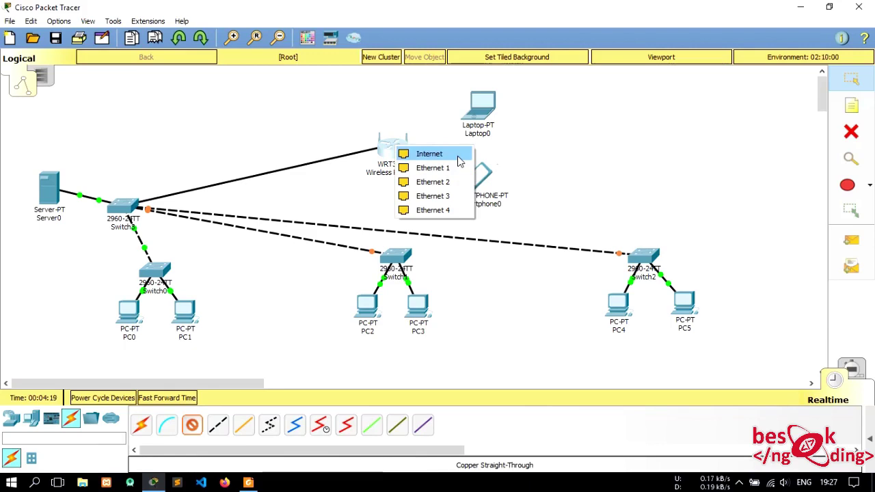
left_click(460, 157)
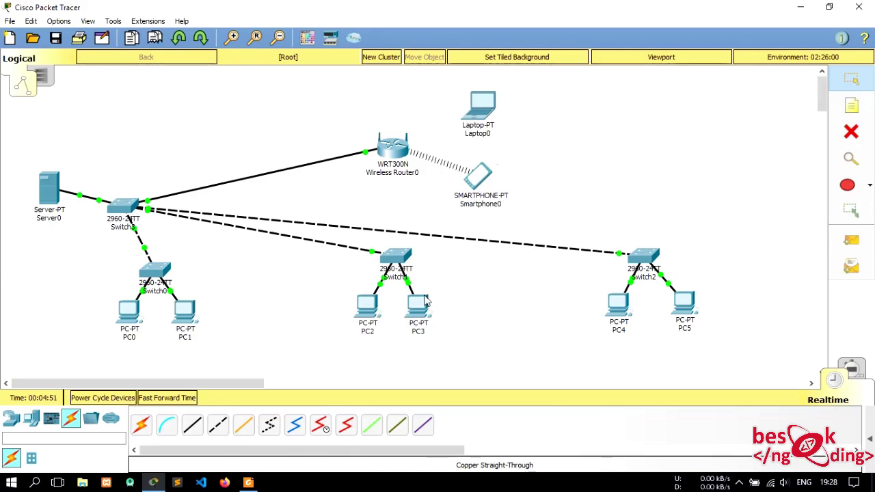
mouse_move(396, 262)
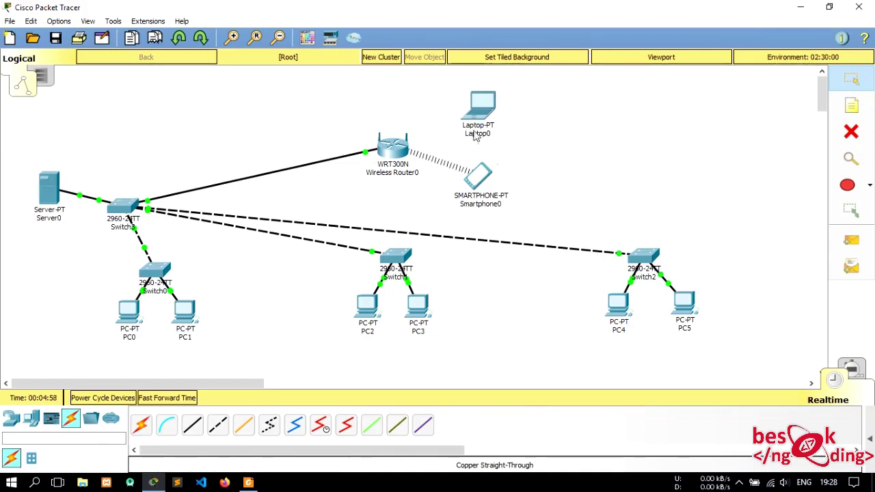
- Open Server0's Desktop IP Configuration panel
left_click(49, 196)
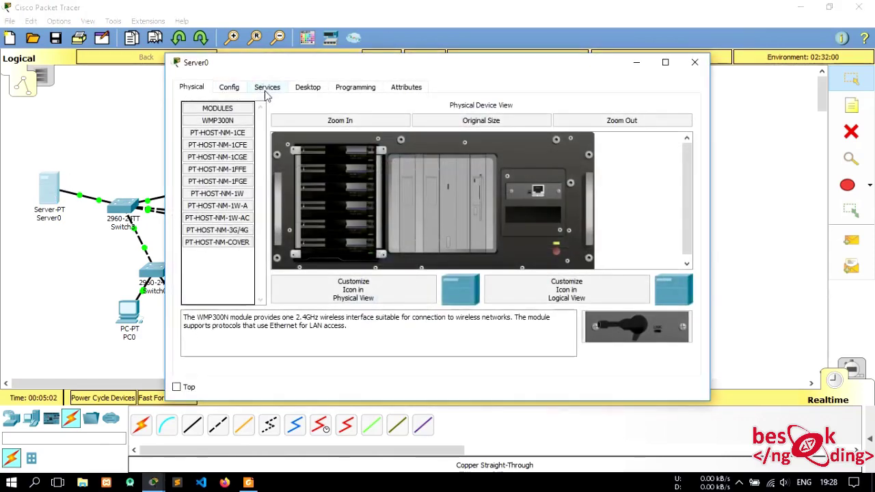
left_click(233, 88)
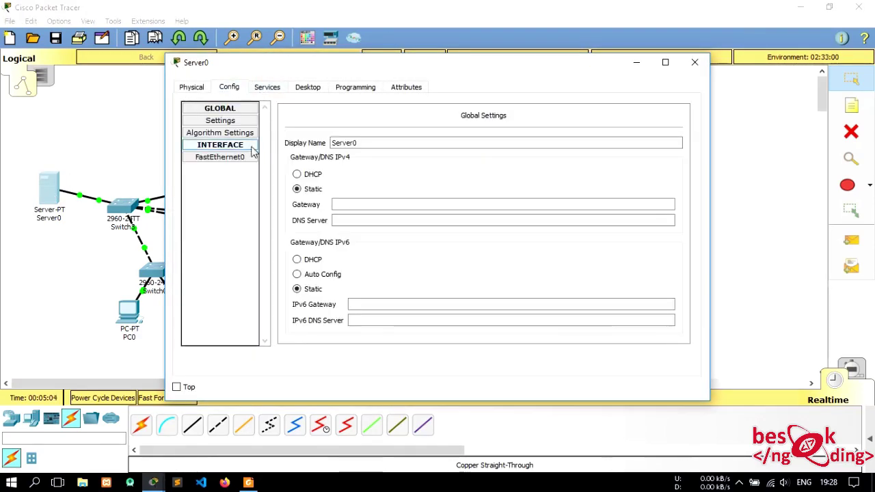
left_click(276, 88)
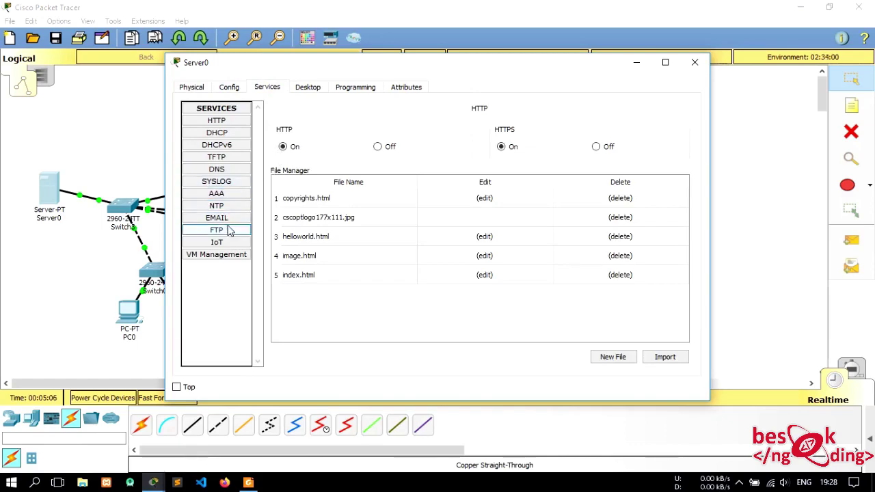
left_click(305, 90)
left_click(226, 129)
- Enter IP 192.168.10.1, default mask 255.255.255.0, gateway 192.168.10.254 and DNS 192.168.10.1
left_click(410, 161)
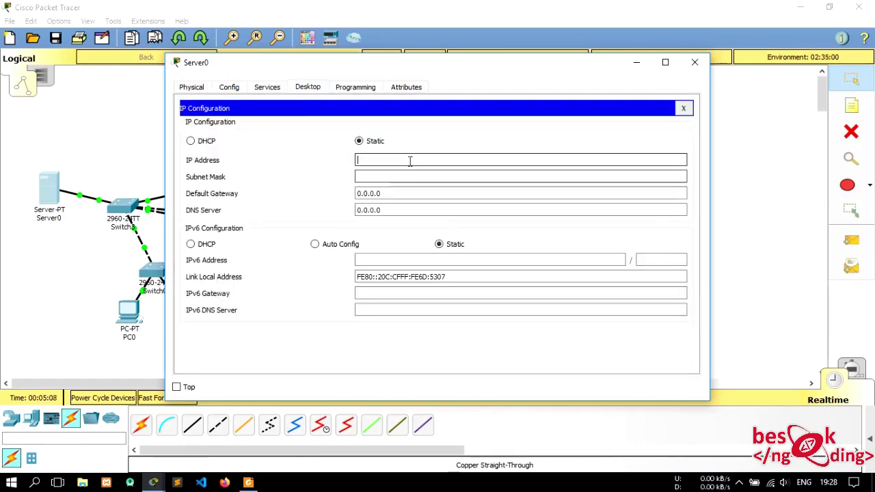
type("192.168.10")
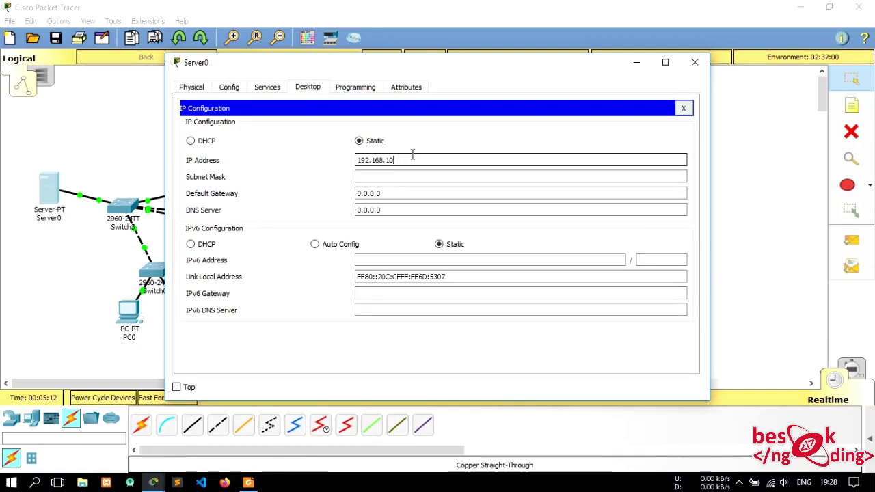
type(".1")
key("Tab")
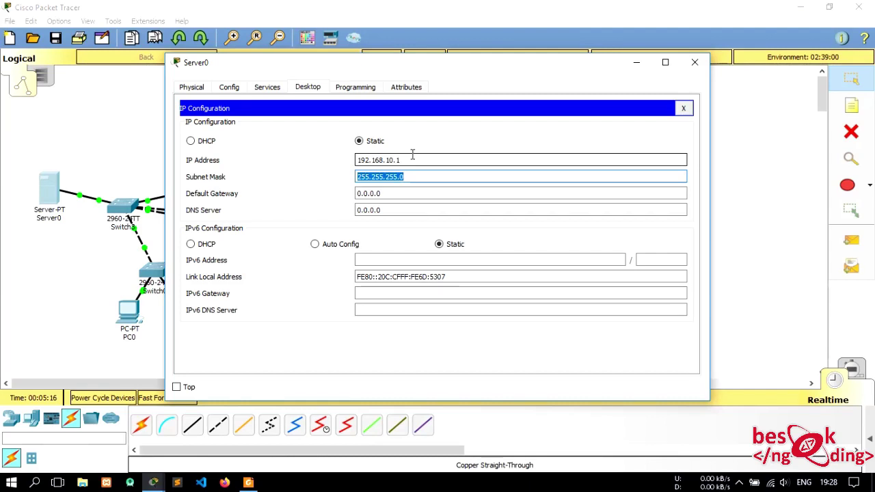
key("Tab")
type("19")
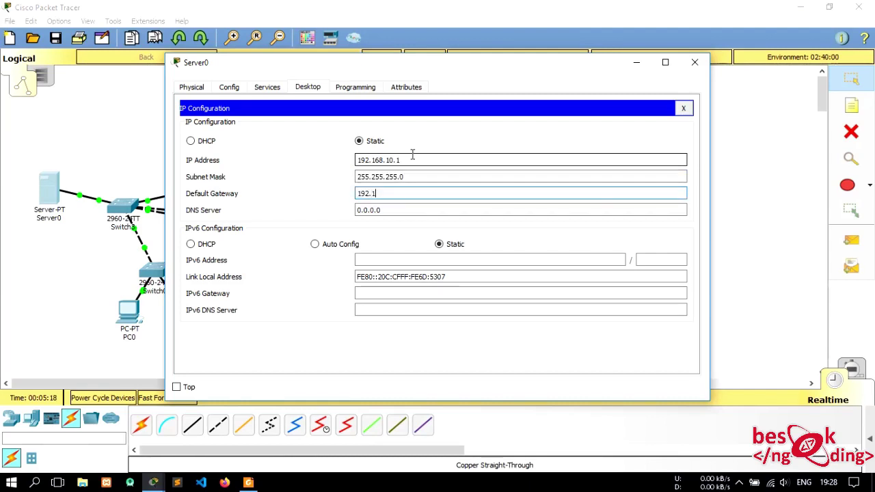
type("2.168.10.")
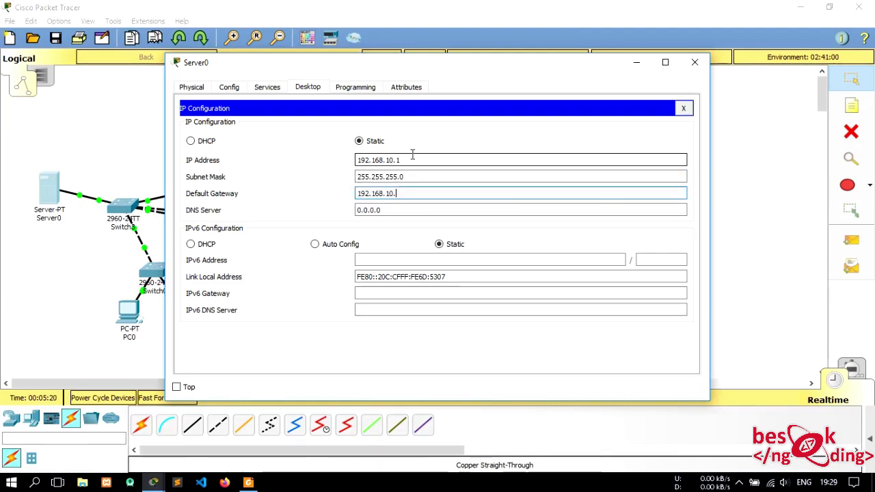
type("254")
key("Tab")
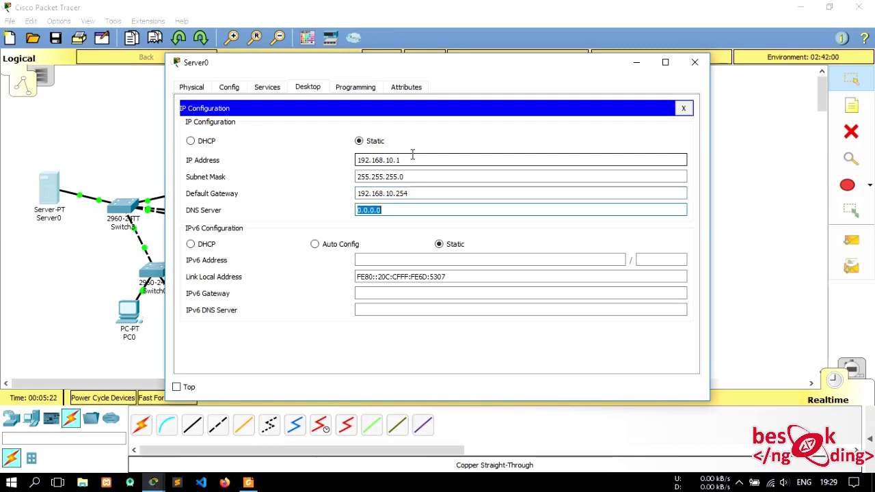
type("10")
type("2.1")
type("68.10.1")
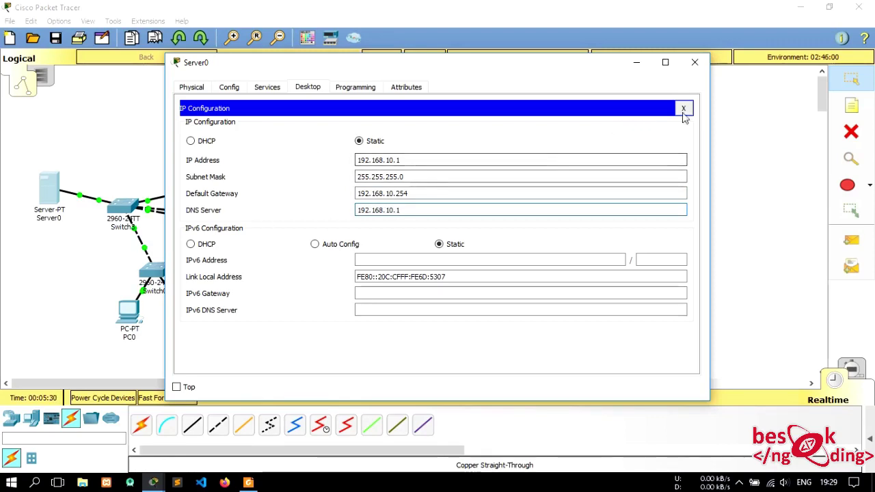
left_click(684, 110)
- Turn on Server0's DHCP service with gateway 192.168.10.254 and DNS 192.168.10.1
left_click(231, 88)
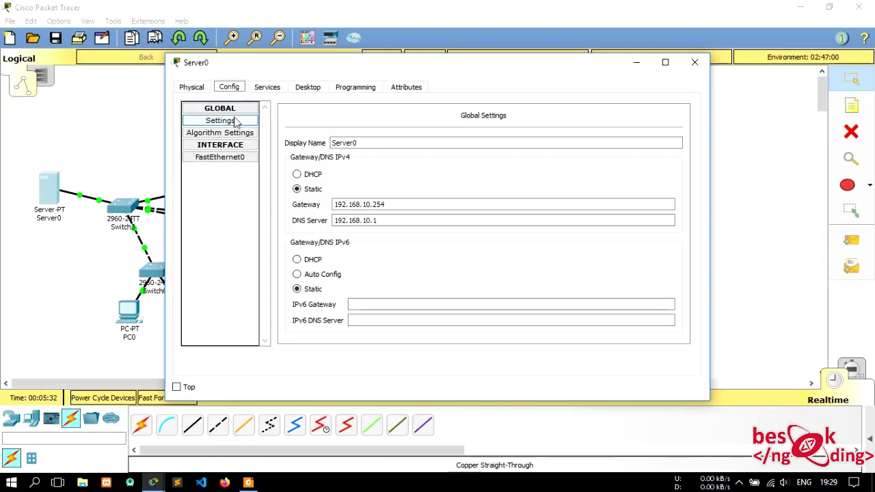
left_click(267, 87)
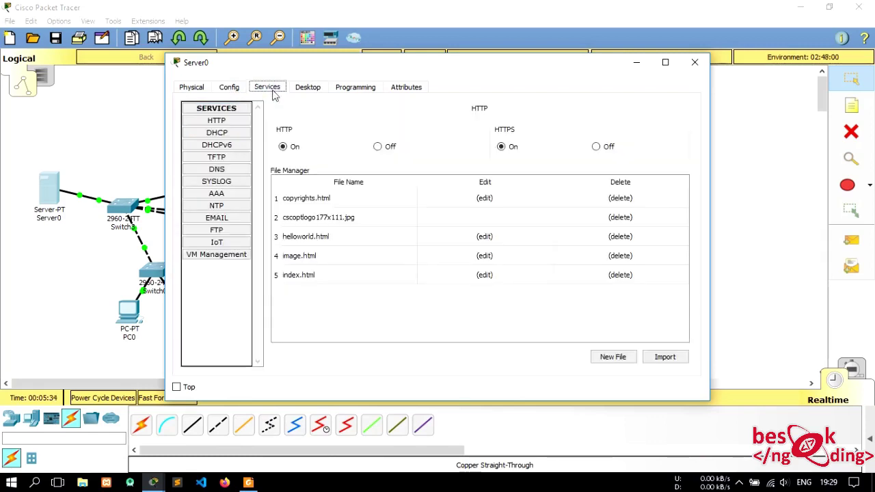
left_click(233, 135)
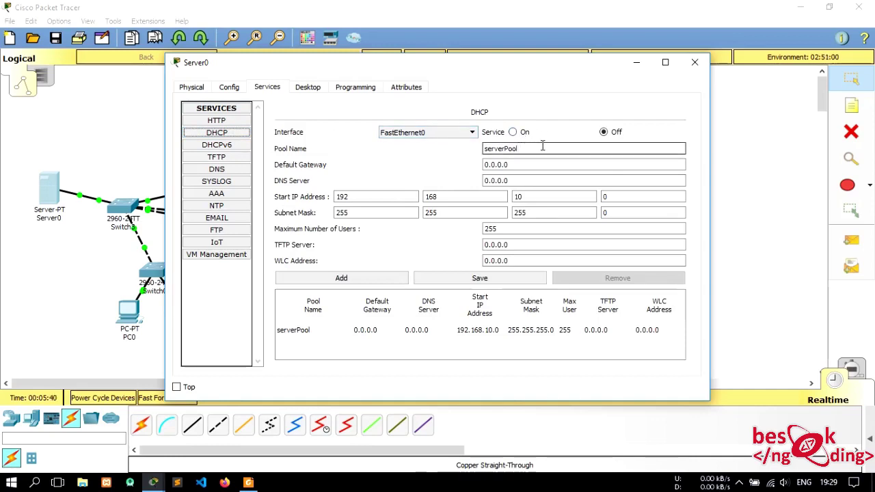
left_click(525, 134)
left_click_drag(524, 165, 465, 169)
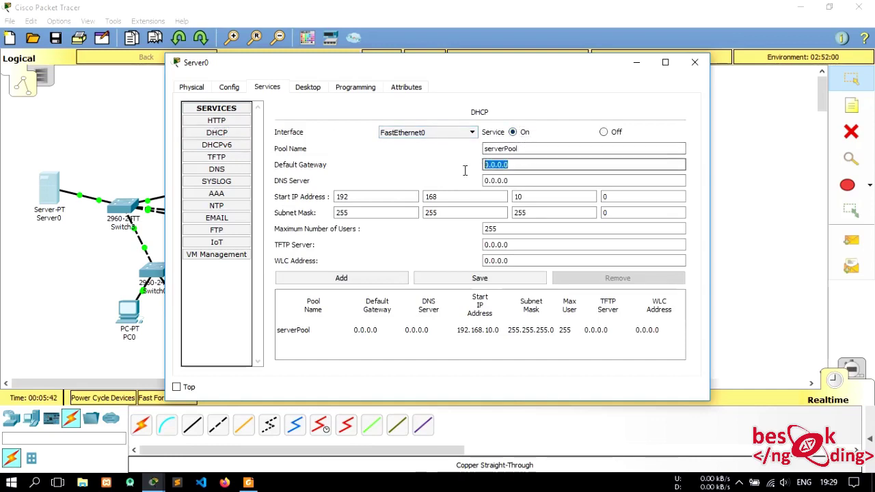
type("192.168")
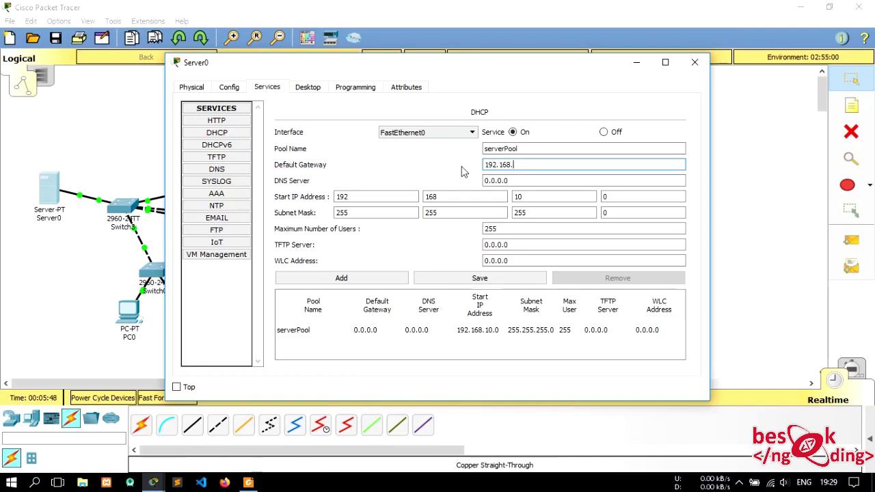
type(".10.254")
key("Tab")
type("192")
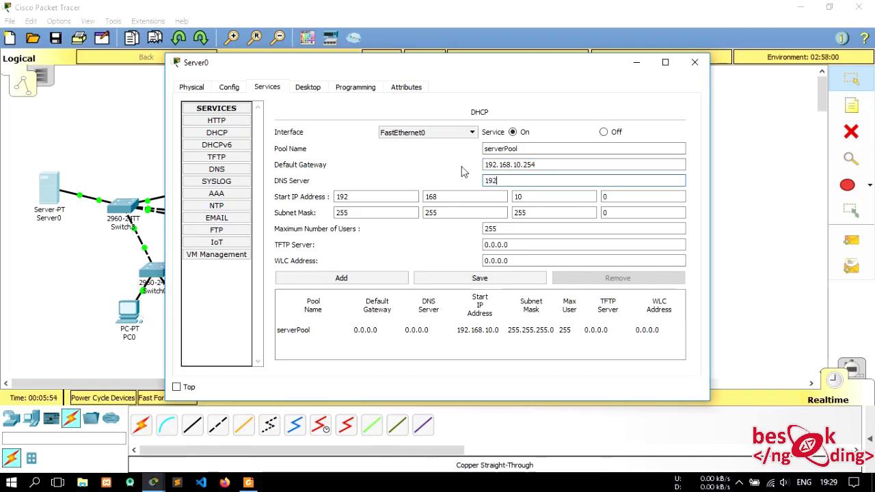
type(".168.10.1")
- Set the pool start address to 192.168.10.2 and maximum users to 254, save, and close Server0
left_click(662, 196)
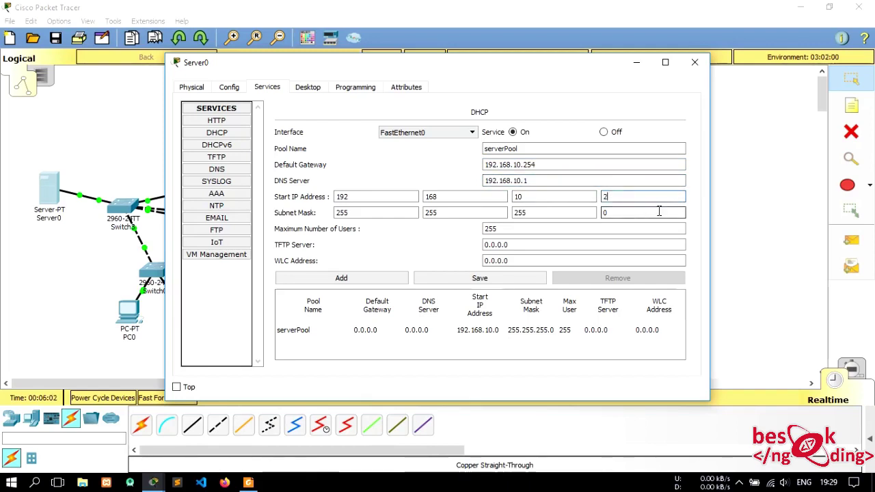
left_click(517, 228)
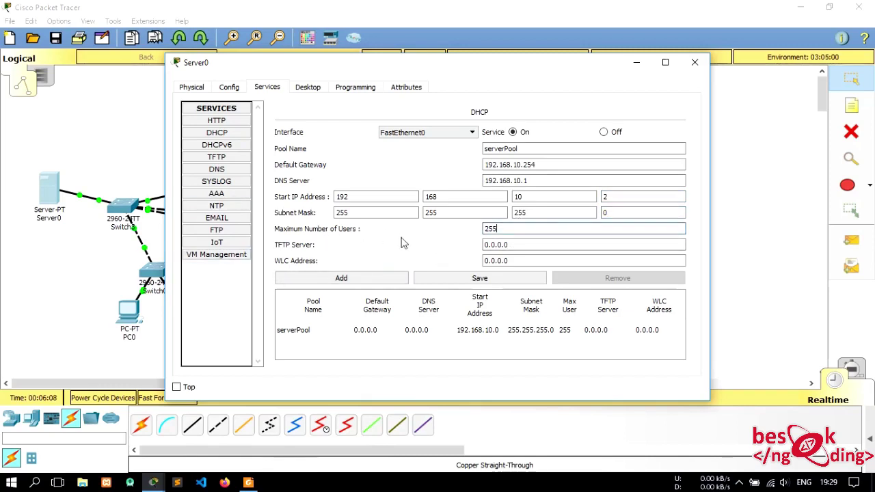
double_click(490, 229)
type("254")
left_click(487, 277)
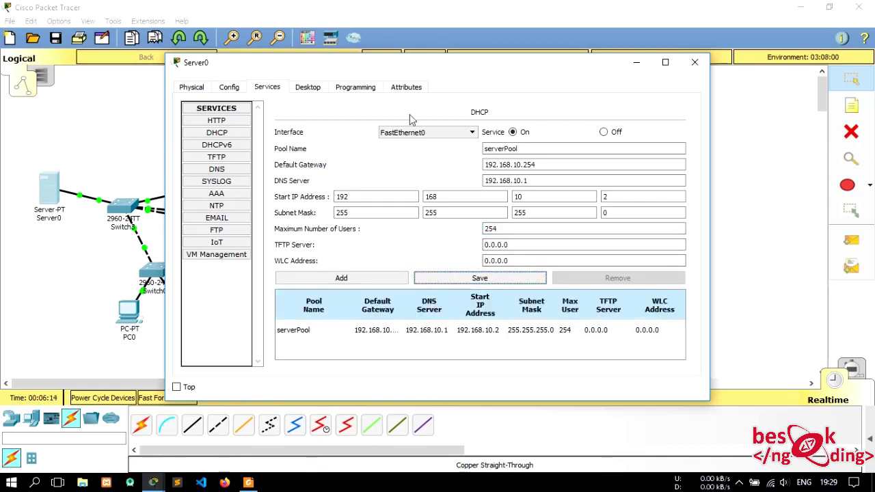
left_click(696, 63)
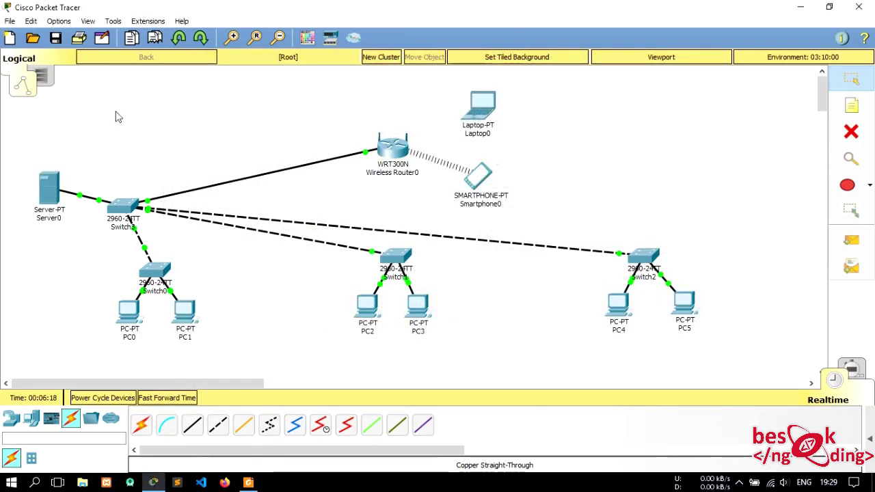
- Switch PC0 and PC1 to DHCP in their IP Configuration
mouse_move(129, 209)
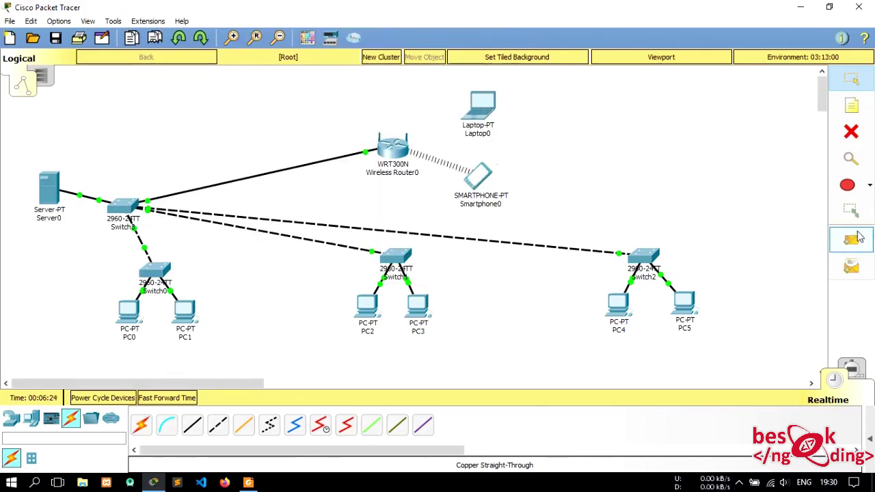
left_click(133, 313)
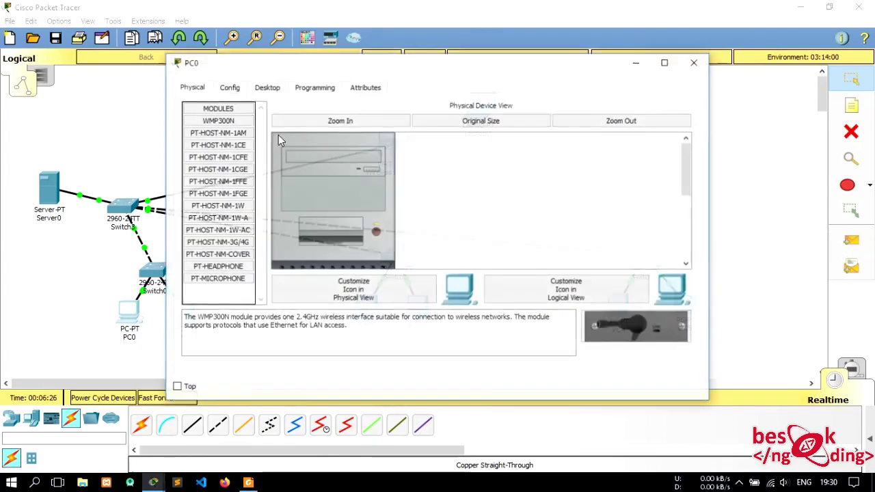
left_click(272, 87)
left_click(236, 158)
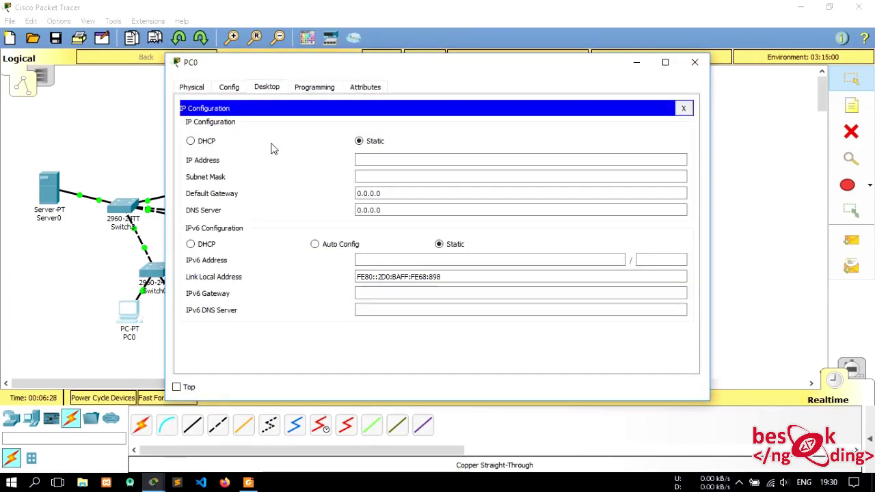
left_click(200, 142)
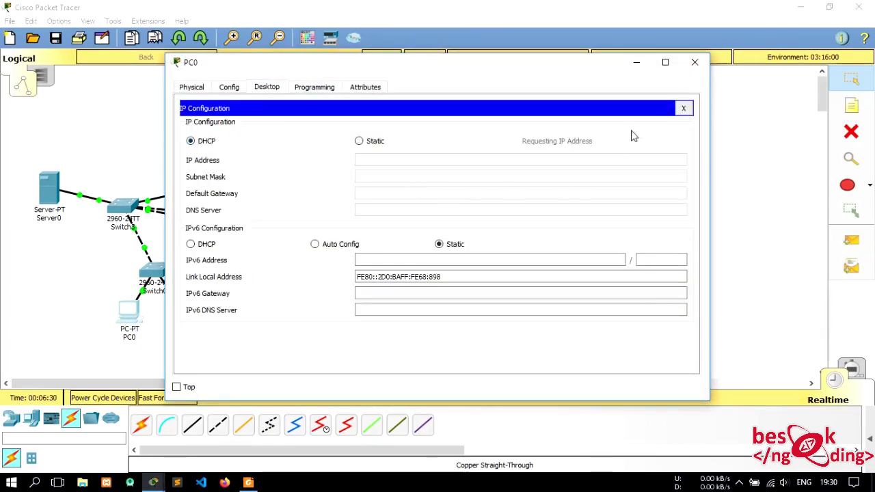
left_click(695, 62)
left_click(186, 306)
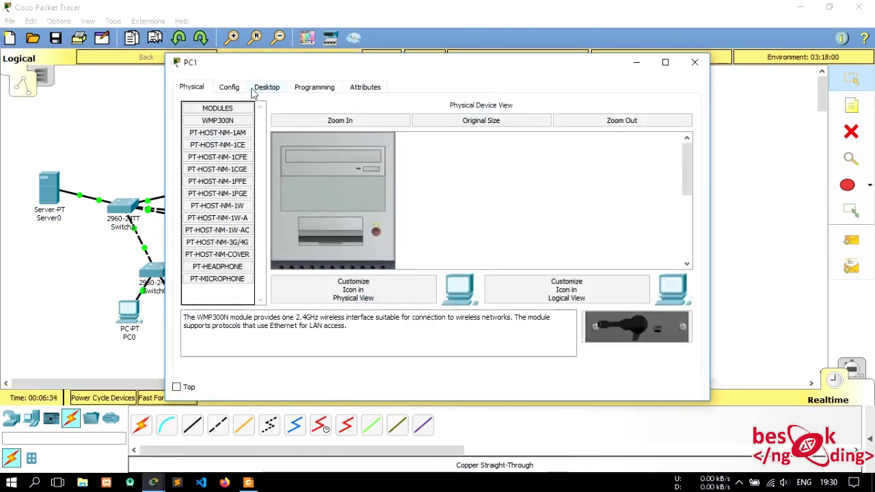
left_click(229, 87)
left_click(267, 87)
left_click(231, 133)
left_click(208, 141)
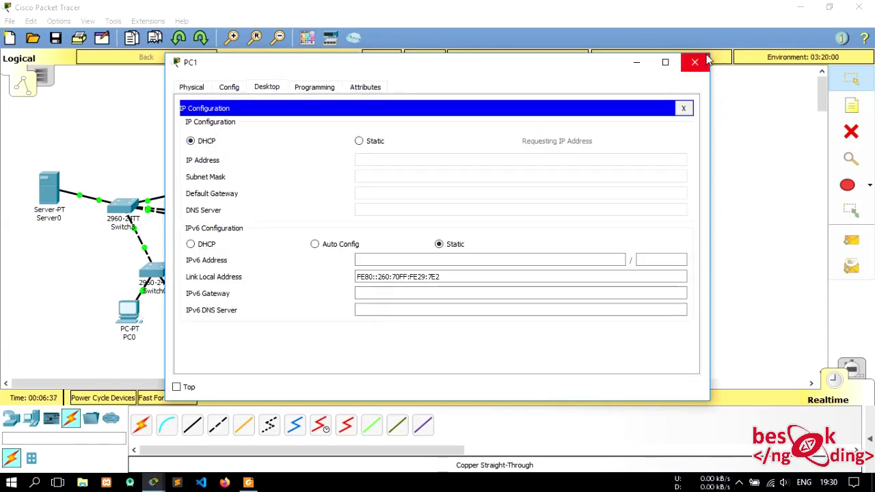
left_click(695, 62)
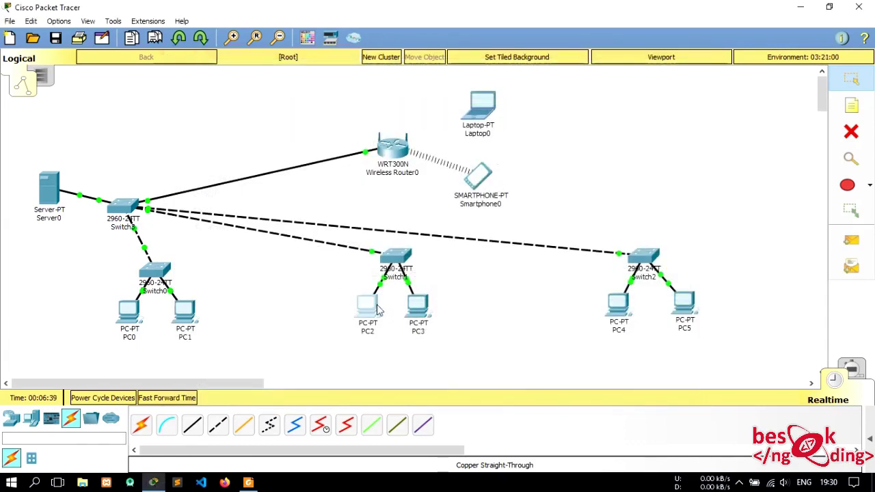
- Switch PC2 and PC3 to DHCP addressing
left_click(379, 310)
left_click(229, 86)
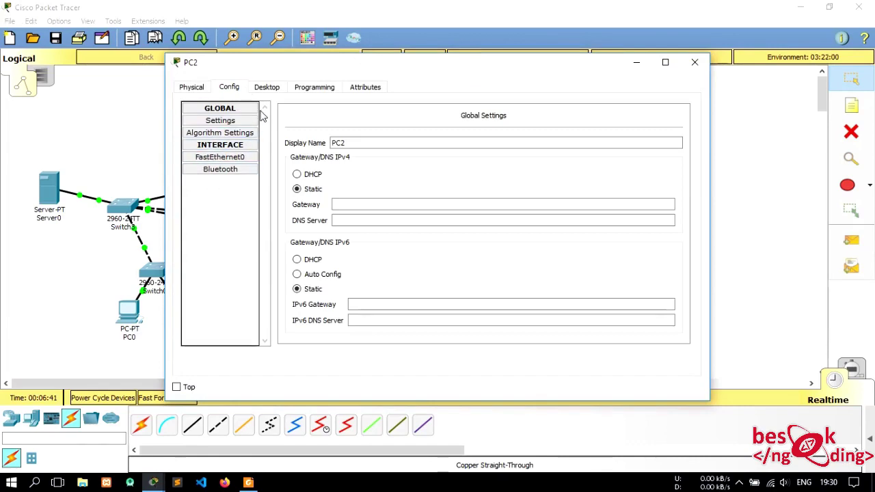
left_click(266, 86)
left_click(231, 179)
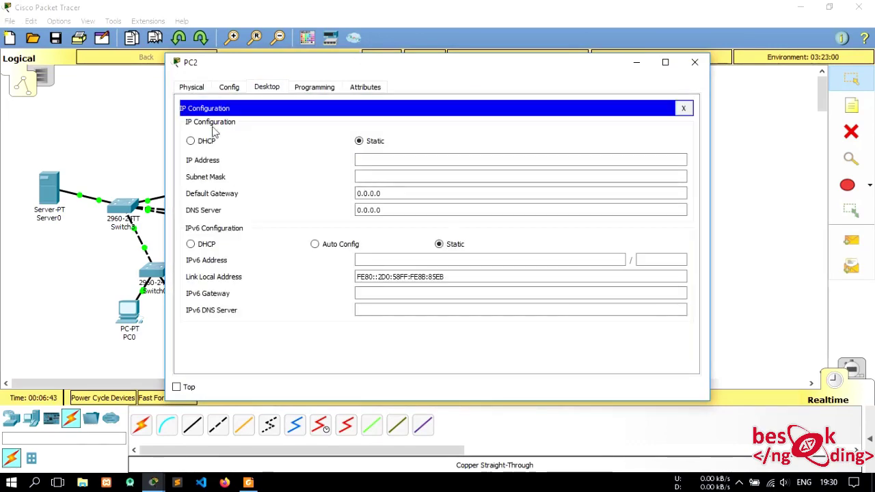
left_click(191, 141)
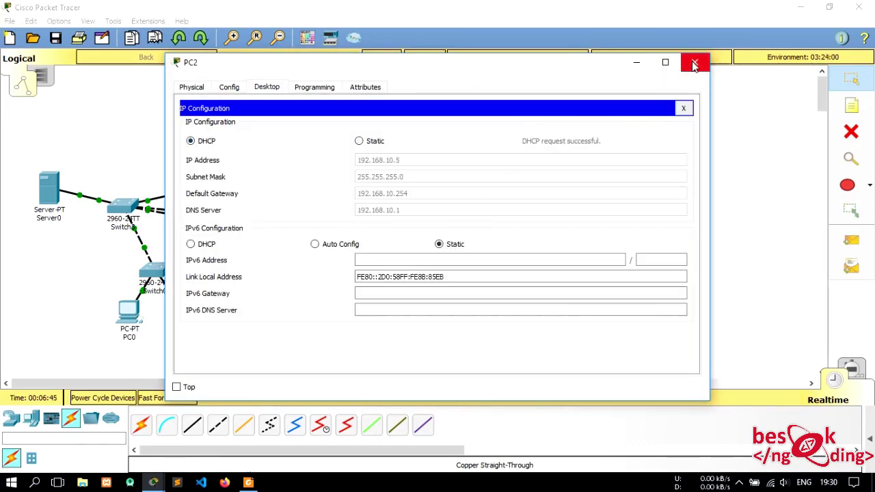
left_click(695, 62)
left_click(413, 323)
left_click(266, 87)
left_click(231, 156)
left_click(191, 141)
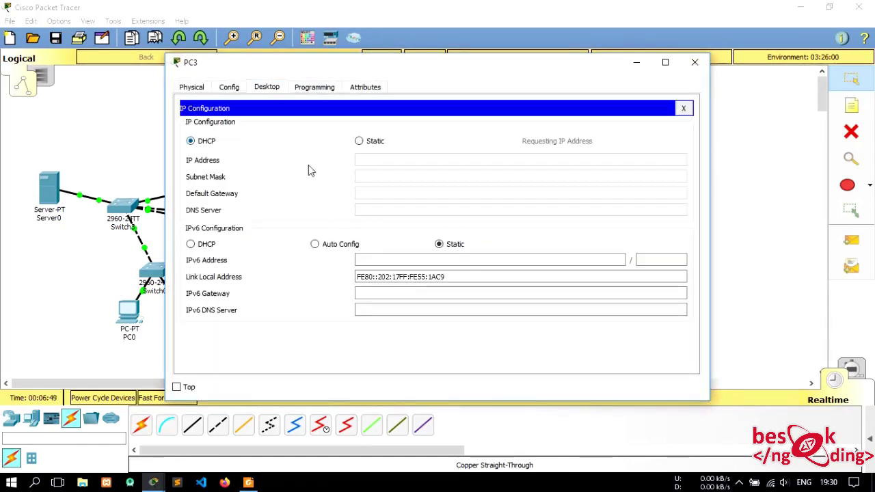
left_click(704, 69)
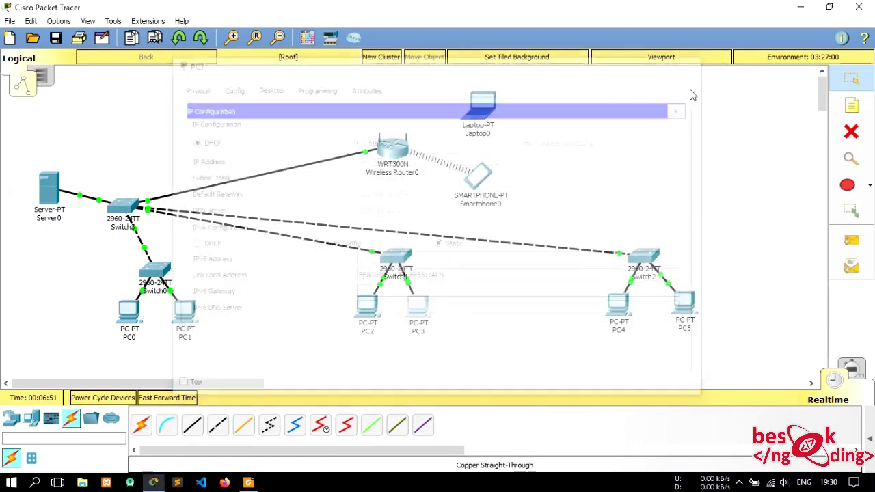
- Switch PC4 and PC5 to DHCP addressing
left_click(618, 305)
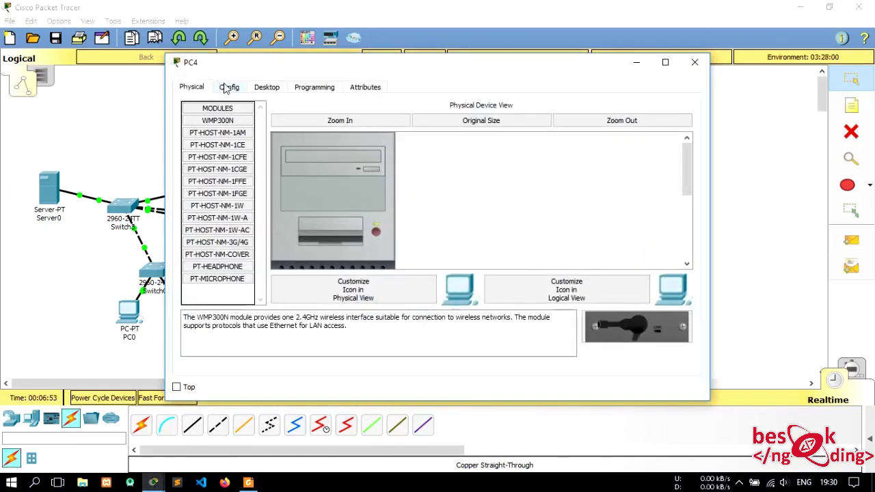
left_click(226, 88)
left_click(266, 87)
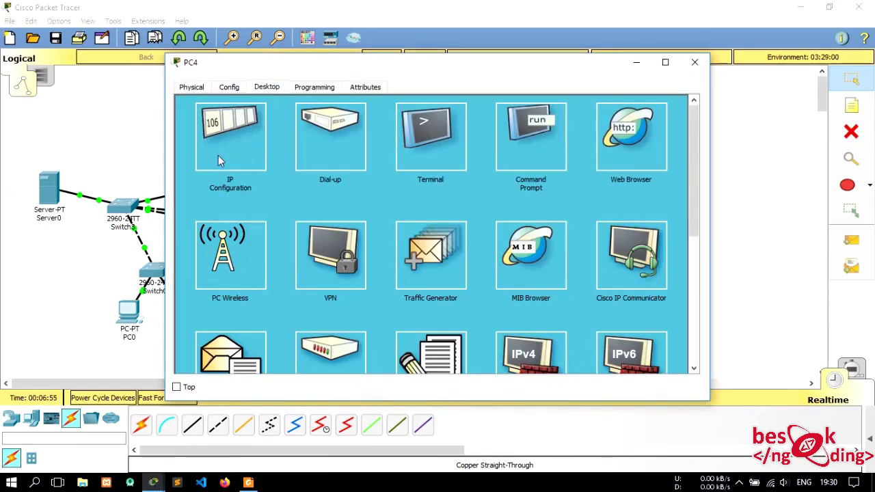
left_click(219, 160)
left_click(207, 141)
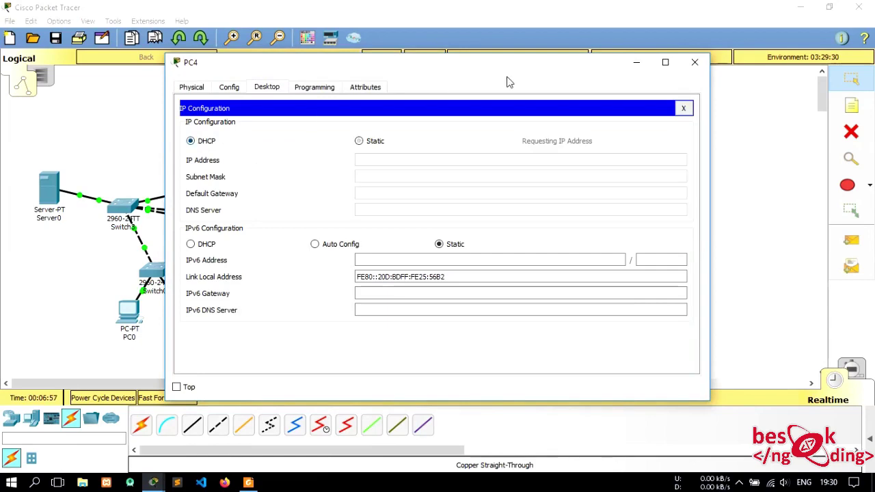
left_click(702, 62)
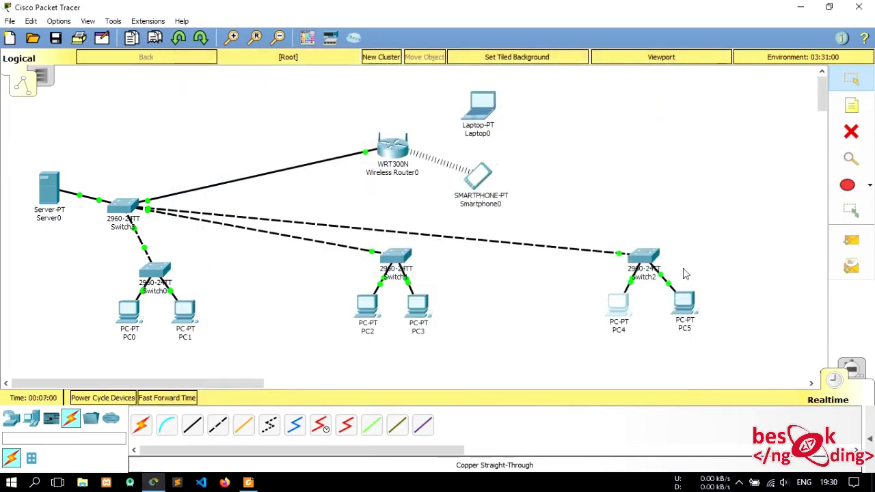
left_click(682, 305)
left_click(238, 88)
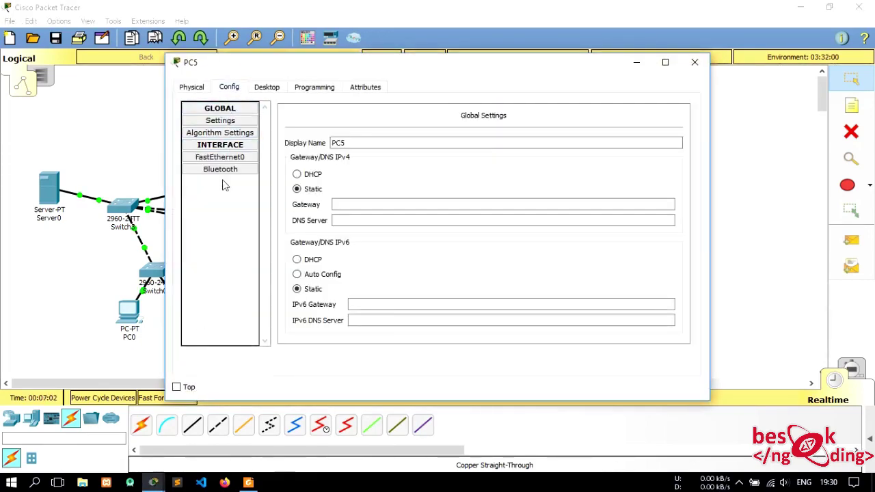
left_click(269, 87)
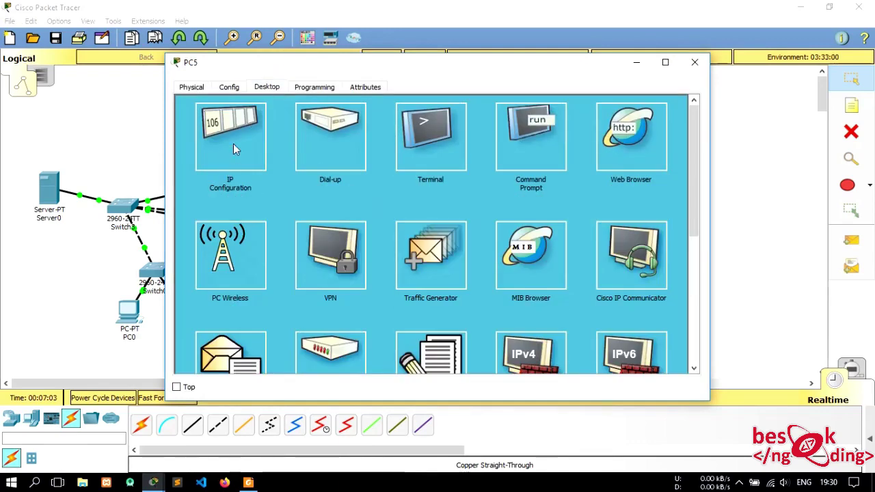
left_click(248, 166)
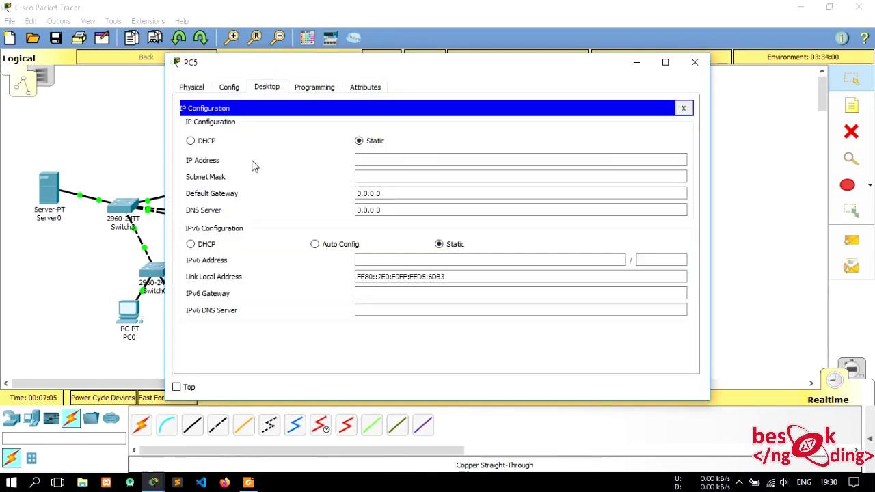
left_click(205, 141)
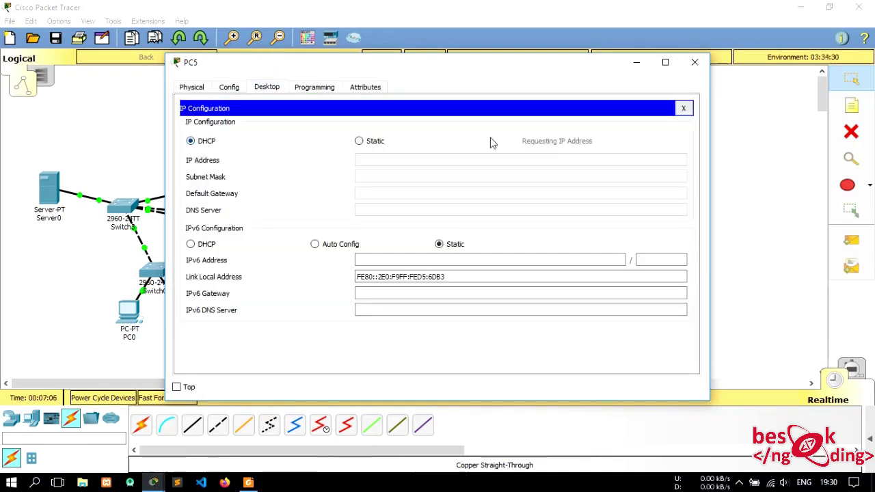
left_click(693, 63)
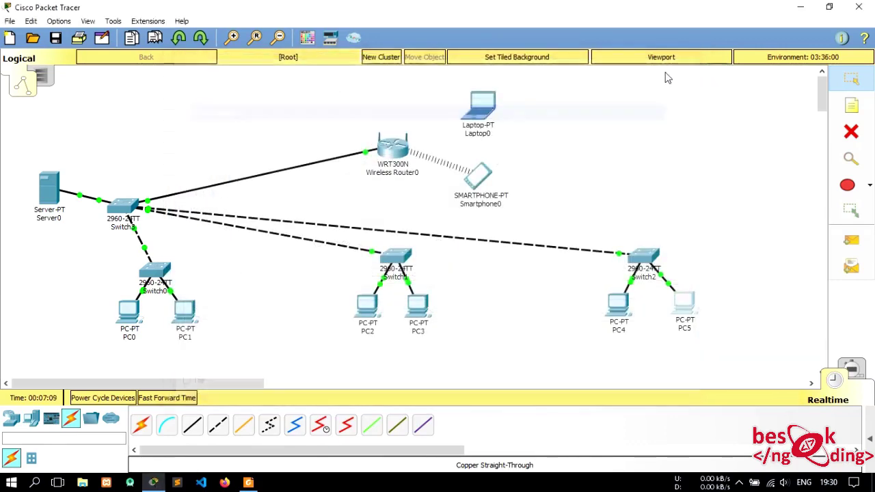
- Check Wireless Router0's DHCP-assigned Internet address under Config
left_click(403, 156)
left_click(220, 88)
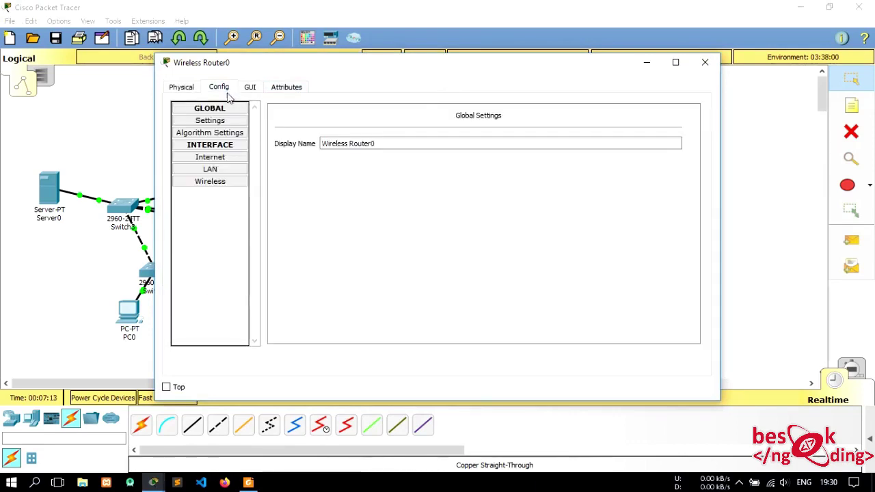
left_click(214, 158)
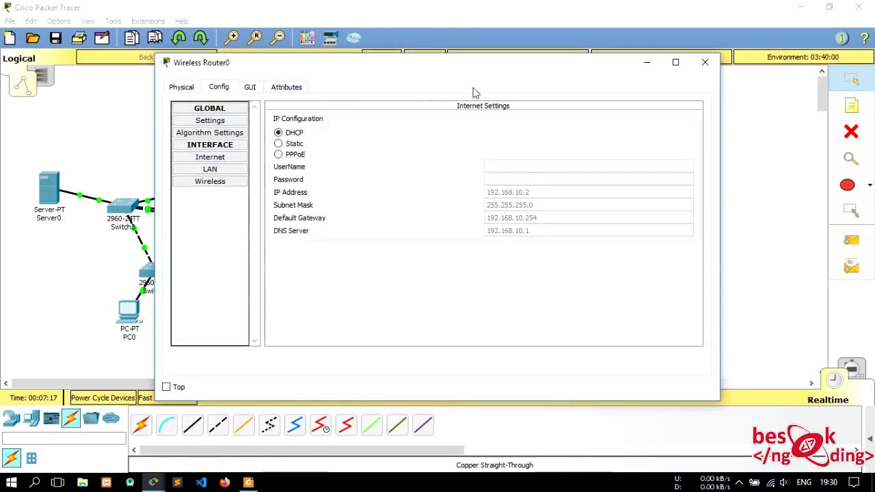
left_click(705, 62)
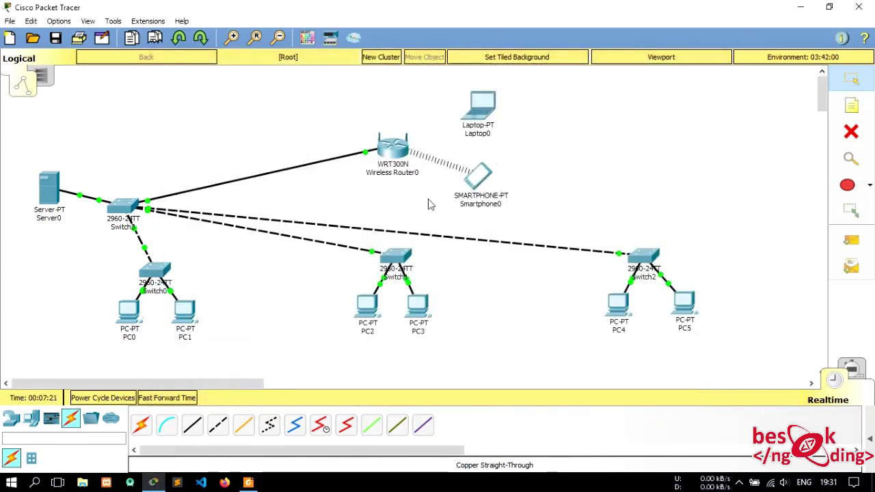
- Bring up Wireless Router0's Config > Wireless settings
left_click(402, 146)
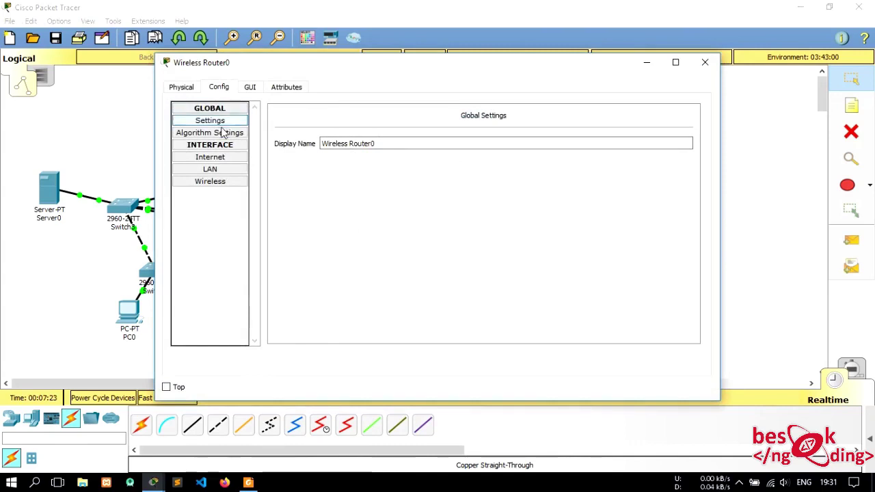
left_click(230, 171)
left_click(231, 183)
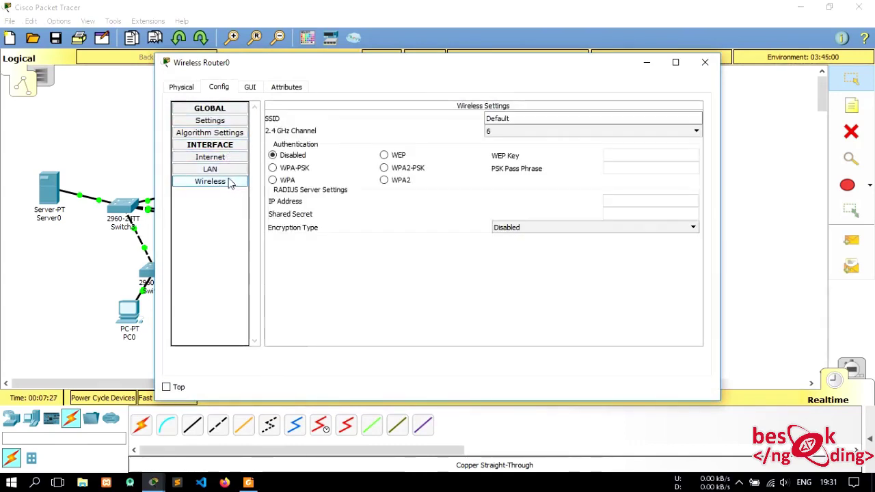
- Rename the router's SSID to ceng_wifi and secure it with WPA2-PSK and a pass phrase
double_click(539, 120)
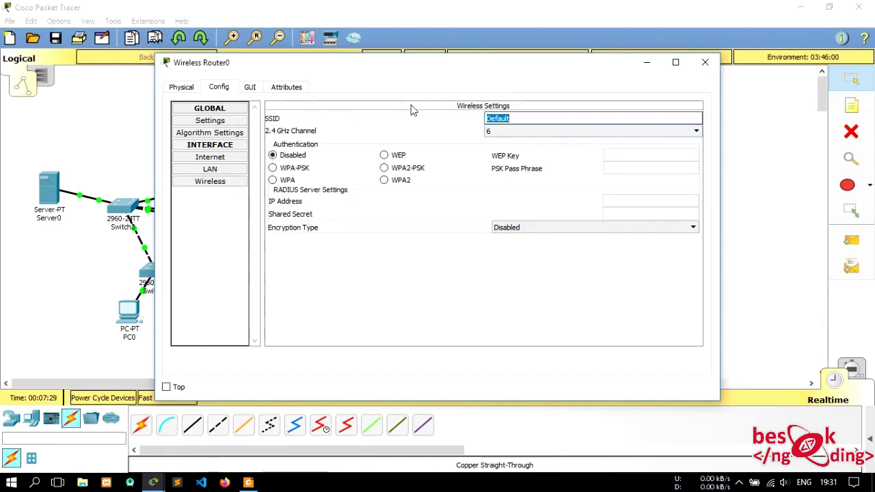
type("wifi")
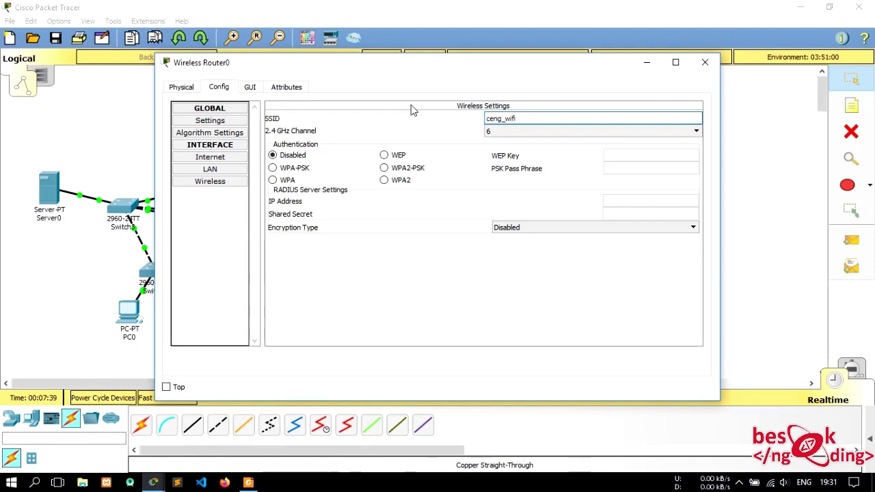
left_click(396, 169)
left_click(653, 168)
type("12345678")
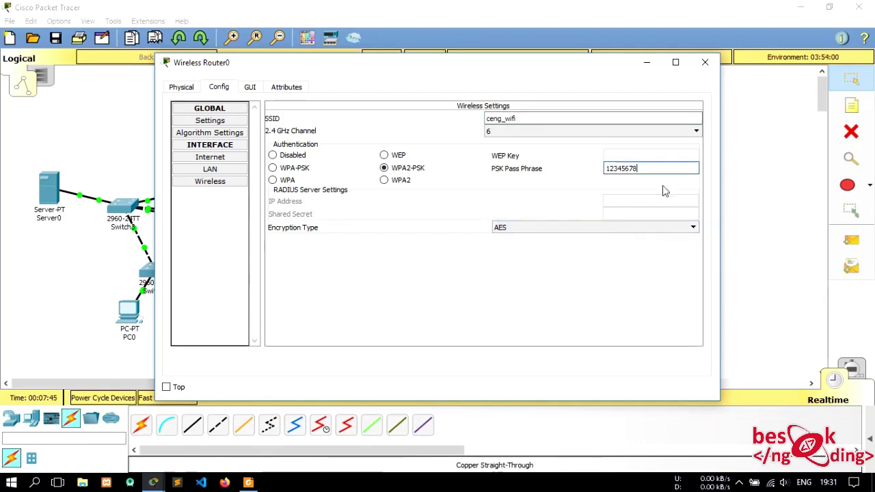
left_click(251, 87)
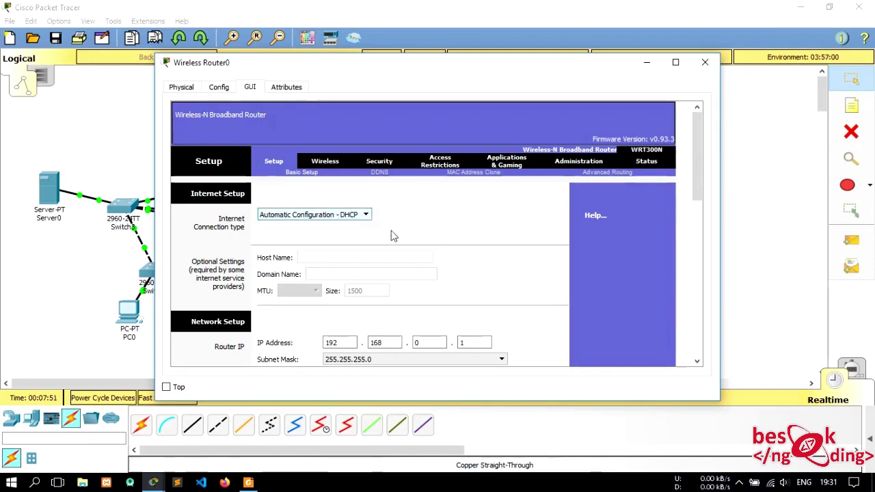
- In the router's GUI Setup, set DHCP Start IP to 192.168.0.2 and maximum users to 100, then save
scroll(422, 218, "down", 1)
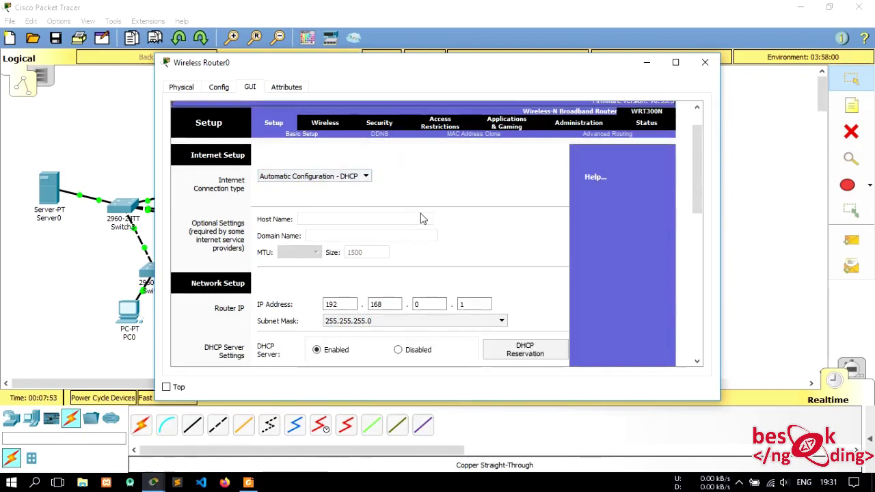
scroll(492, 215, "down", 1)
scroll(493, 215, "up", 1)
scroll(485, 201, "up", 1)
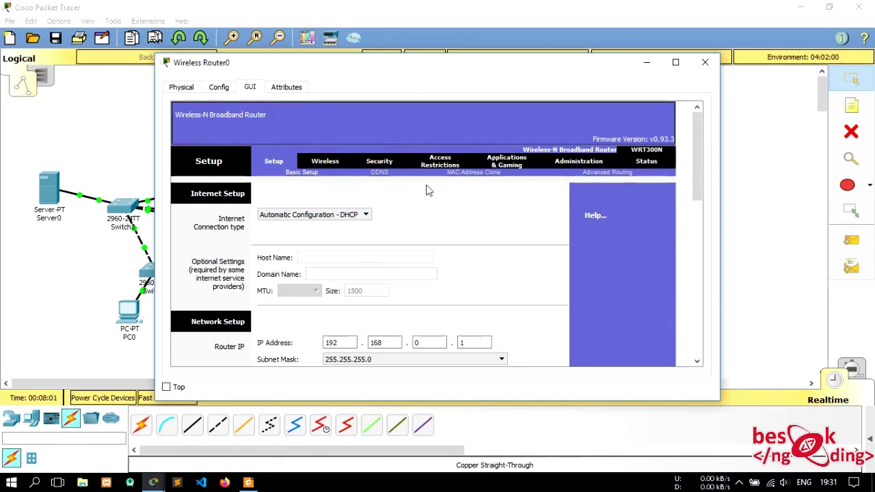
scroll(425, 186, "down", 1)
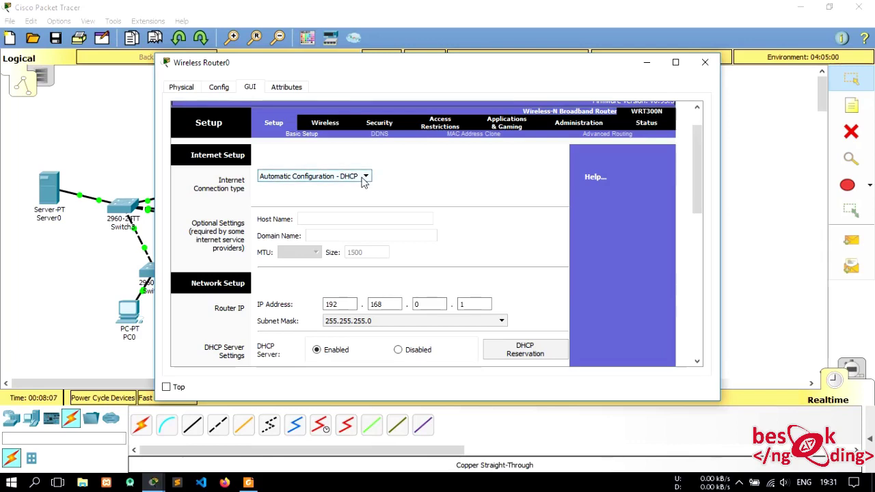
scroll(414, 233, "down", 1)
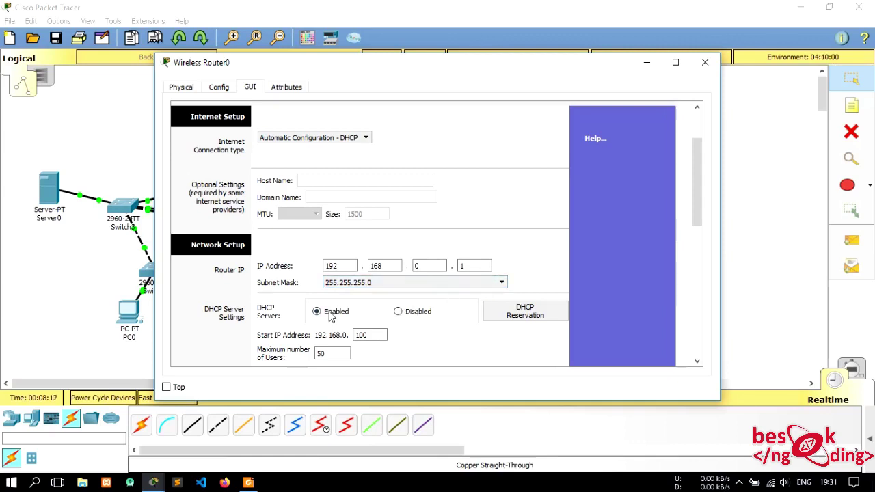
scroll(361, 315, "down", 1)
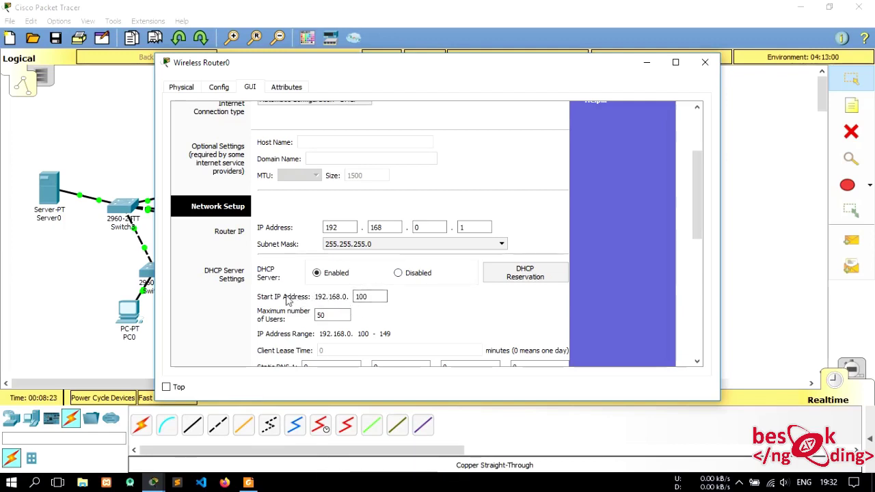
left_click_drag(381, 296, 355, 296)
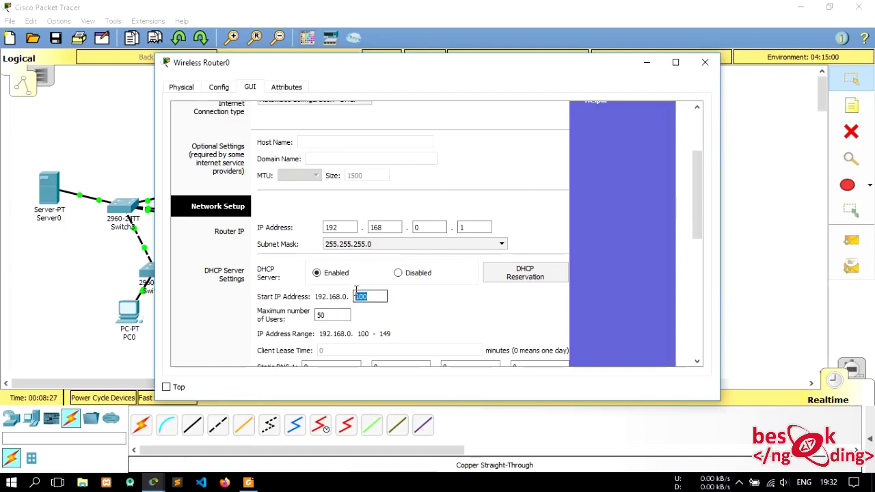
left_click(333, 315)
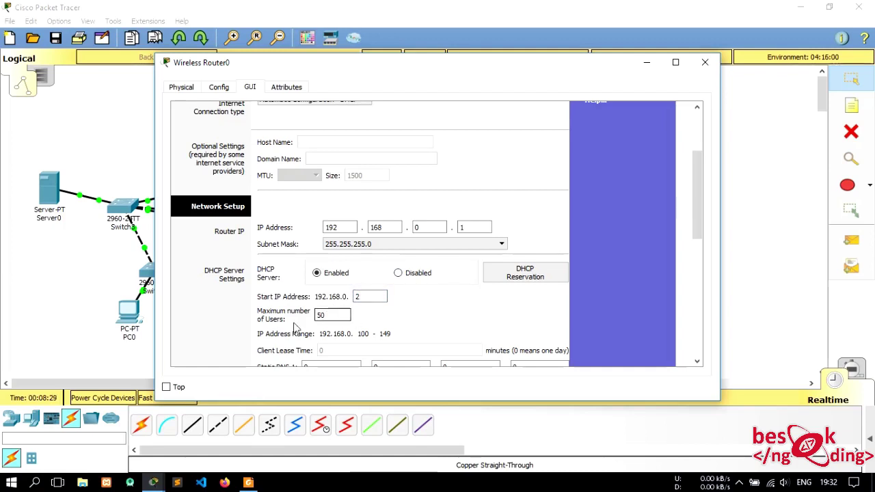
left_click_drag(344, 313, 303, 318)
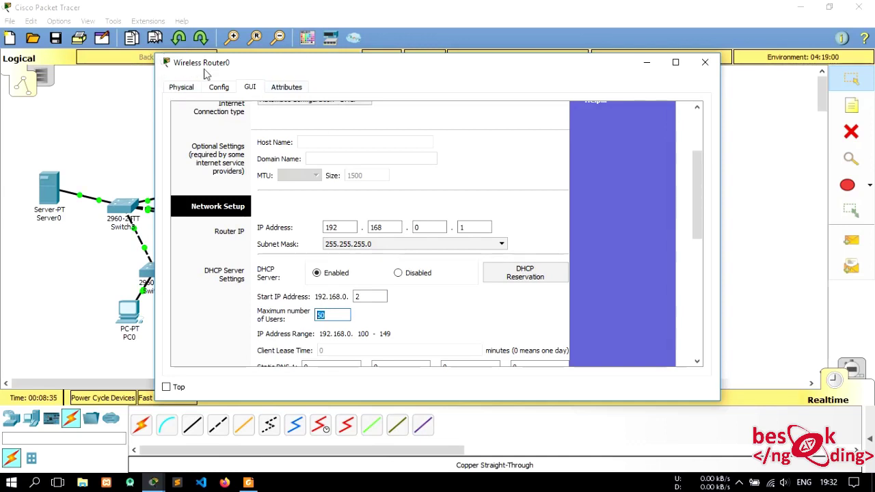
type("100")
scroll(361, 278, "down", 7)
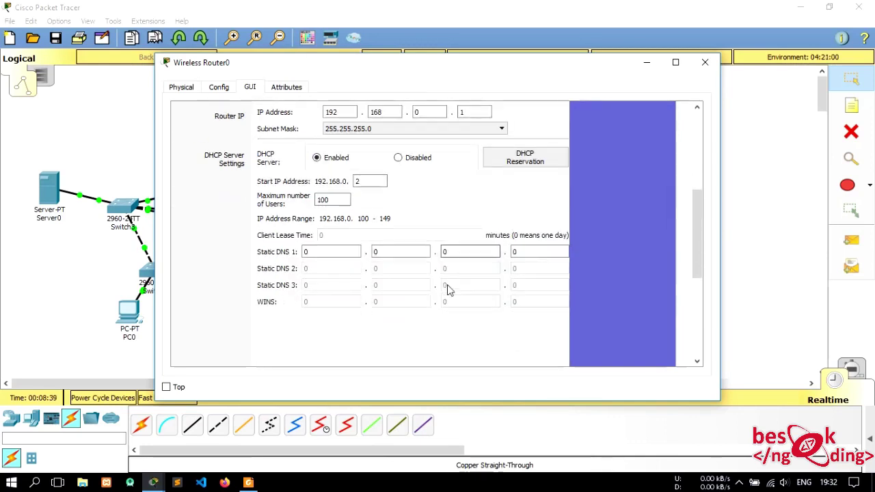
scroll(457, 278, "down", 2)
left_click(448, 345)
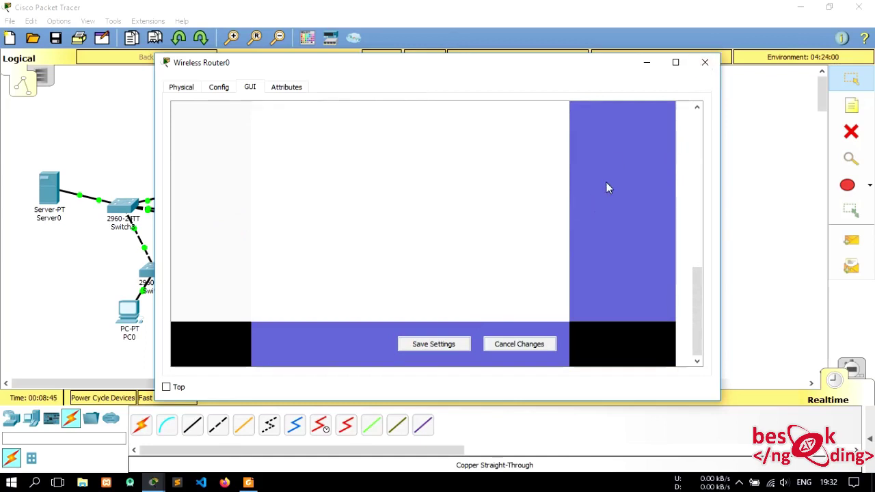
- Replace Laptop0's wired network card with the Linksys-WPC300N wireless module and power it back on
left_click(706, 63)
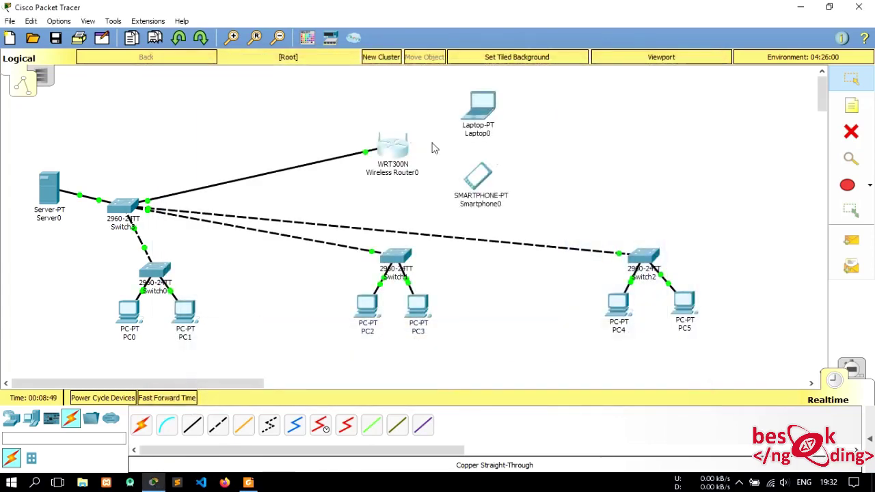
left_click(483, 103)
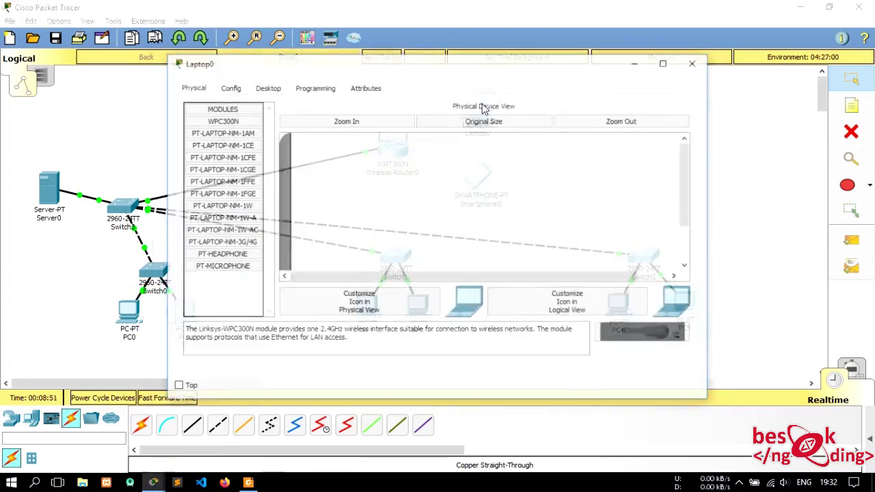
scroll(340, 190, "down", 3)
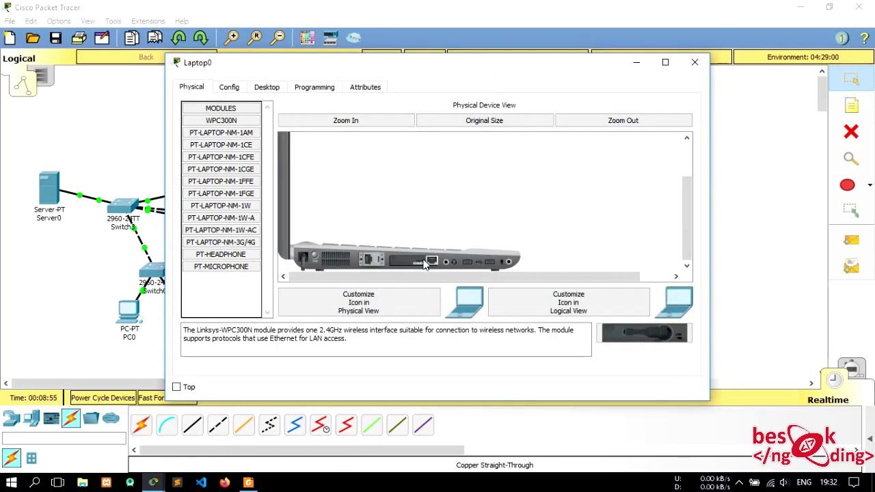
left_click_drag(424, 264, 645, 340)
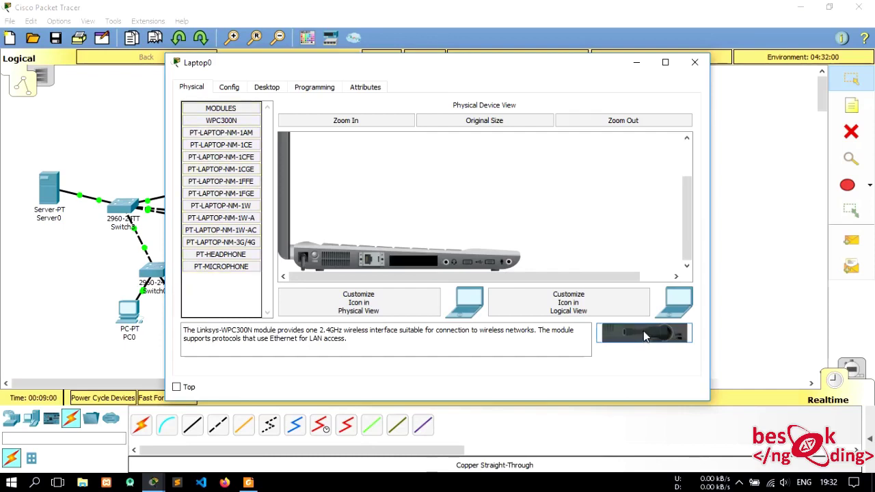
left_click_drag(655, 344, 420, 267)
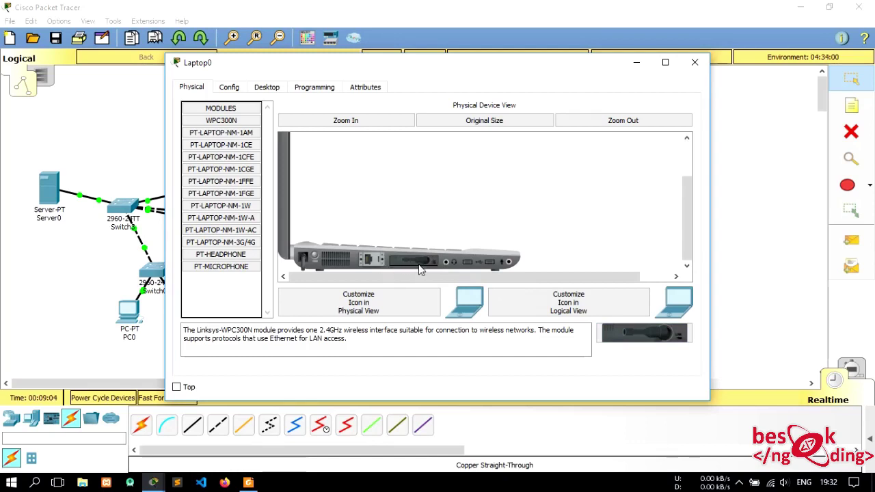
left_click(315, 259)
left_click(694, 63)
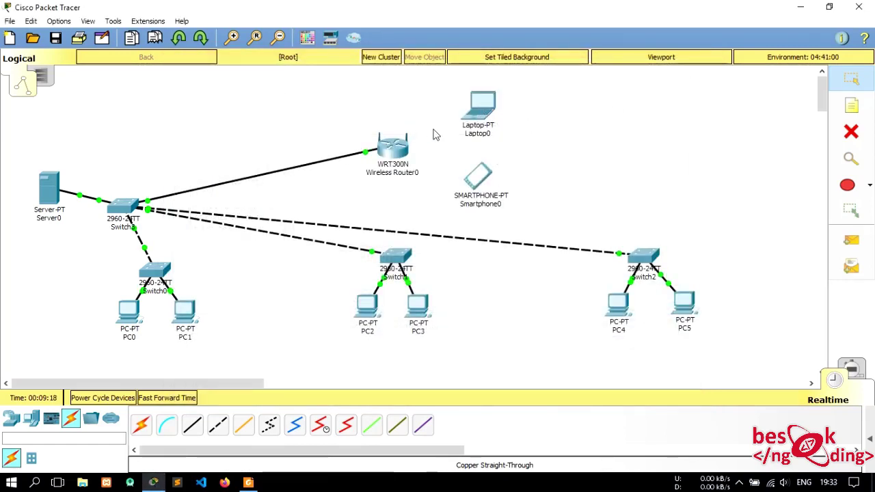
left_click(482, 109)
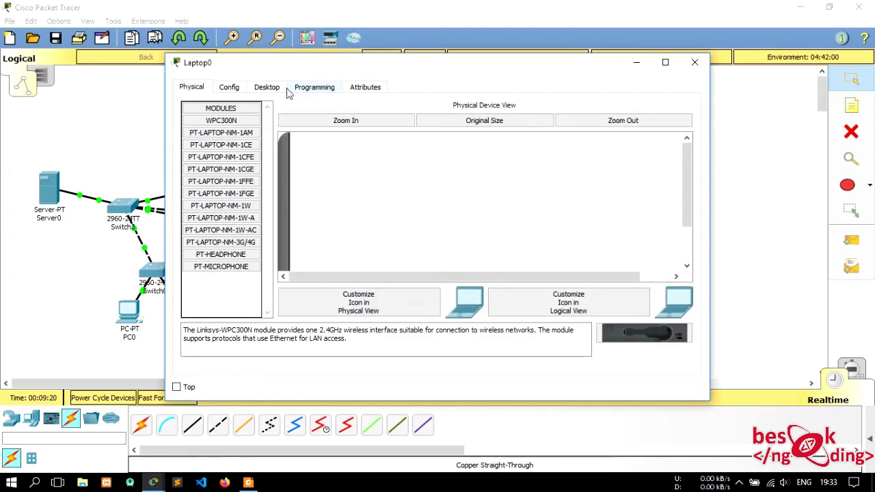
- Join Laptop0 to ceng_wifi through PC Wireless using the pre-shared key
left_click(277, 88)
left_click(233, 258)
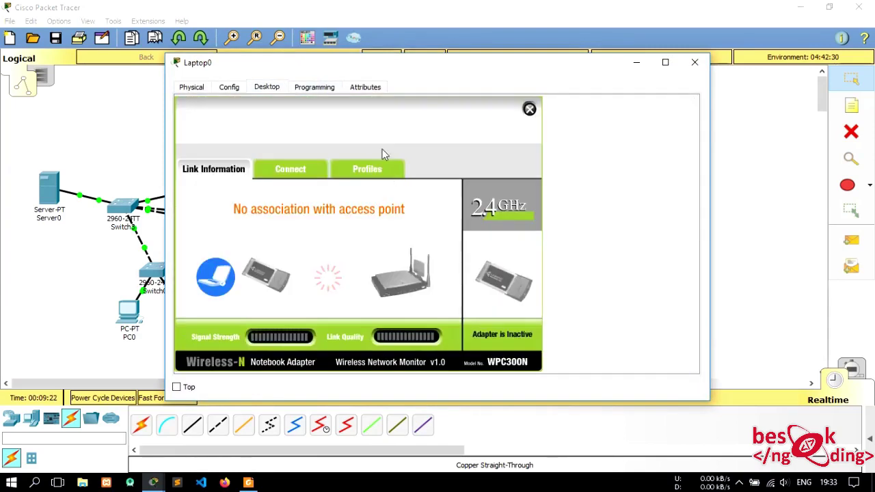
left_click(307, 172)
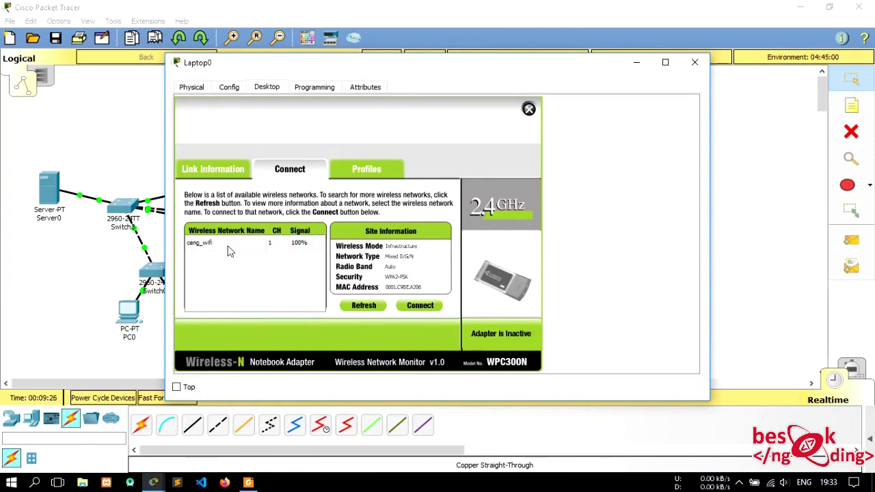
left_click(229, 249)
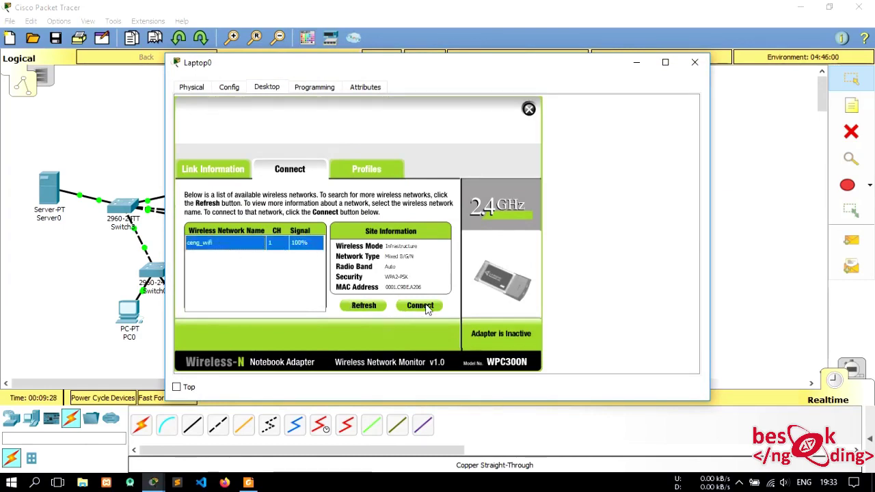
left_click(426, 306)
left_click(285, 252)
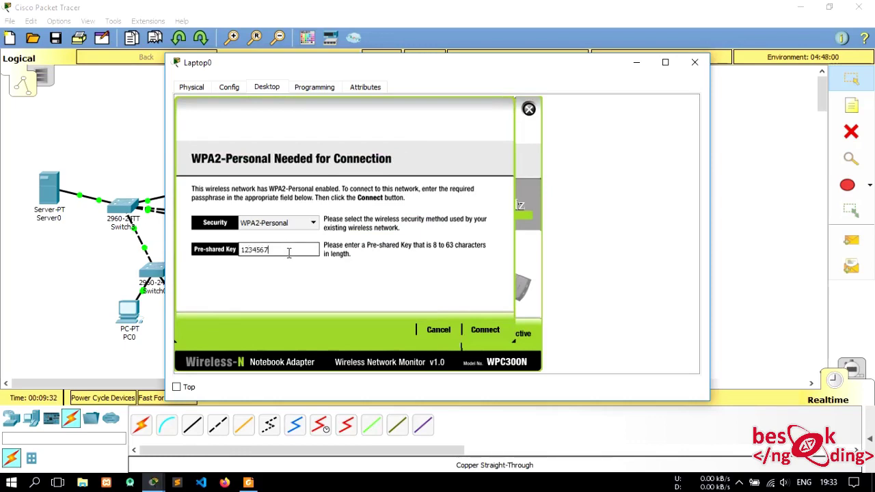
left_click(485, 329)
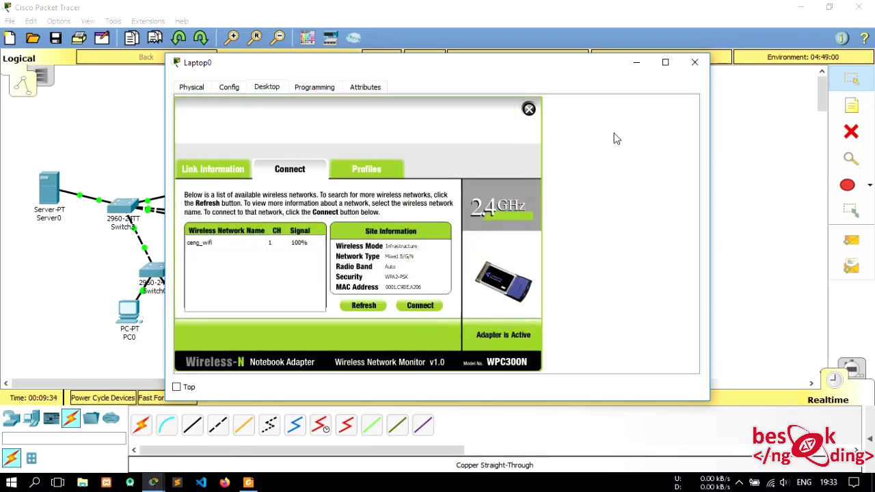
left_click(694, 62)
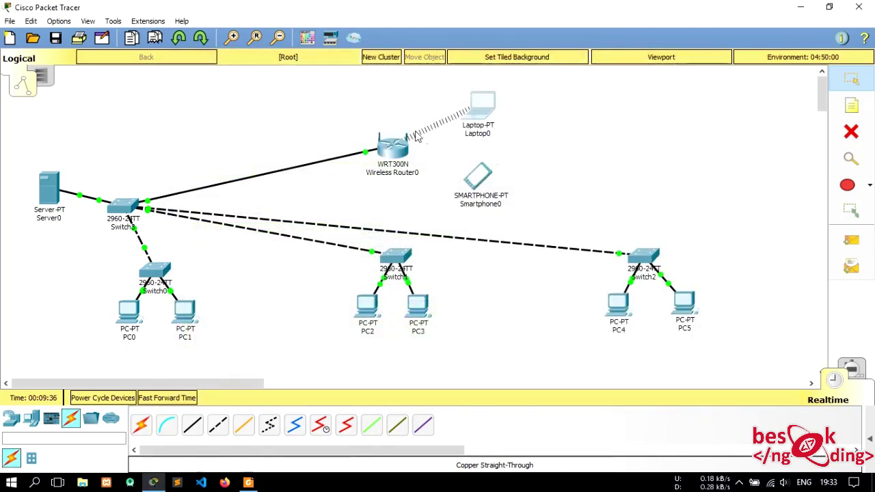
- Set Smartphone0's Wireless0 SSID to ceng_wifi with WPA2-PSK and the pass phrase
left_click(480, 179)
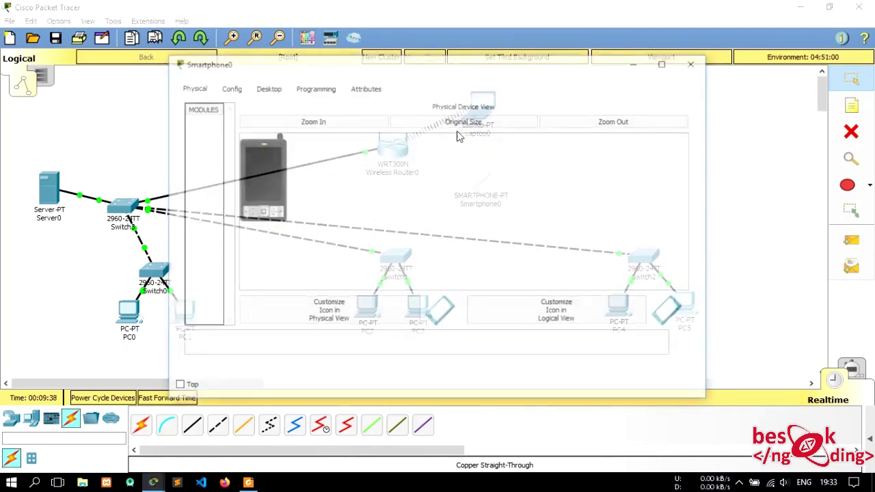
left_click(279, 89)
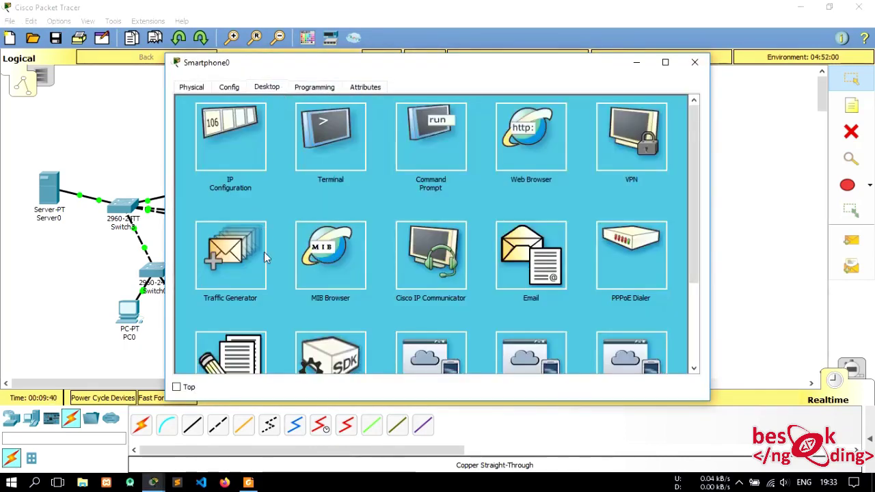
scroll(246, 199, "down", 1)
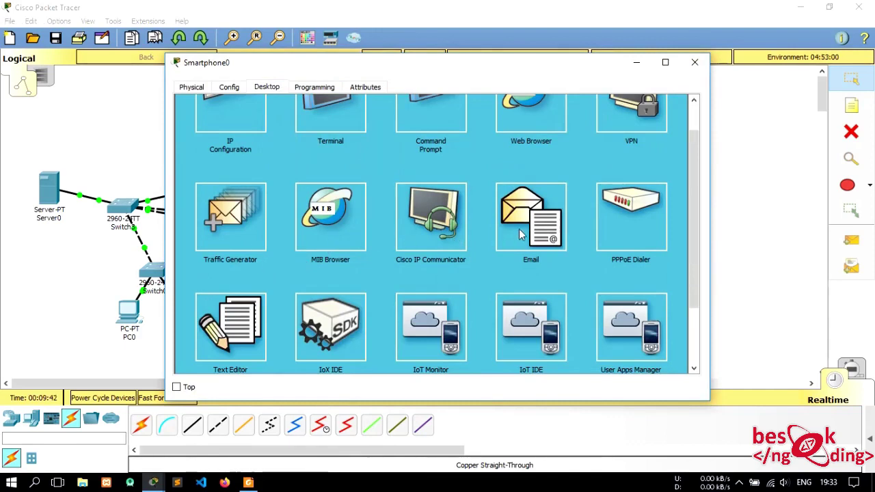
scroll(520, 234, "up", 1)
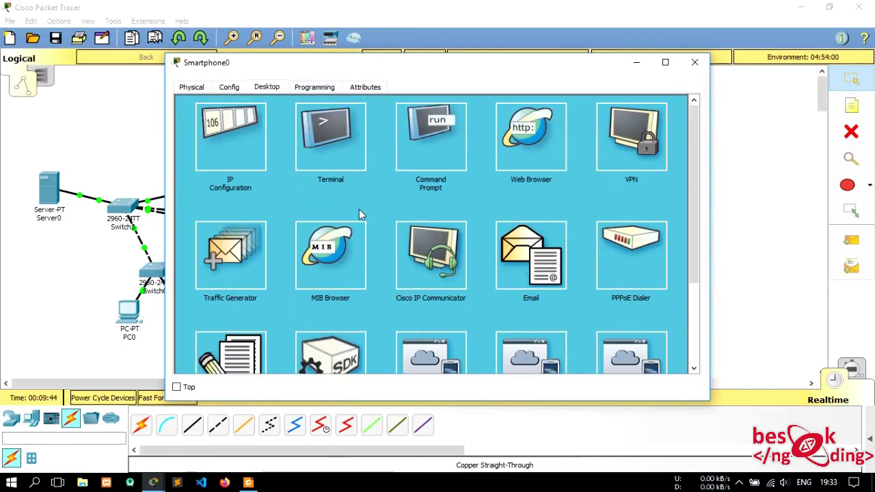
left_click(231, 87)
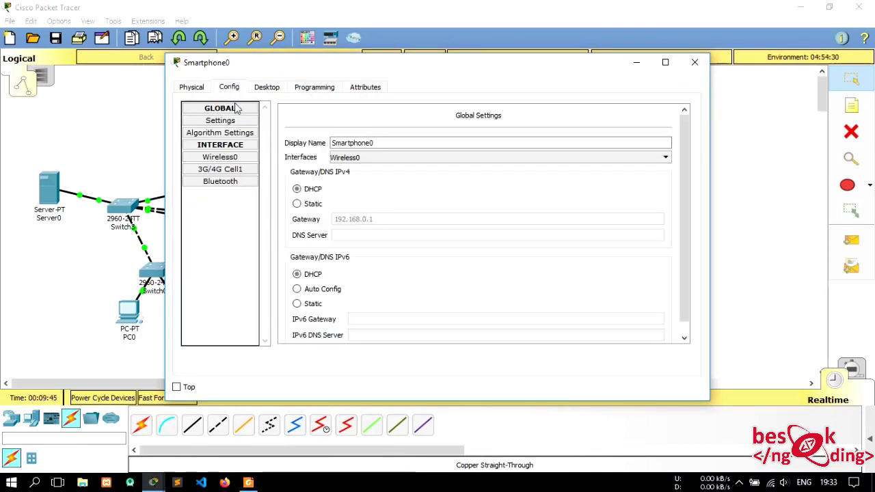
left_click(220, 157)
double_click(541, 159)
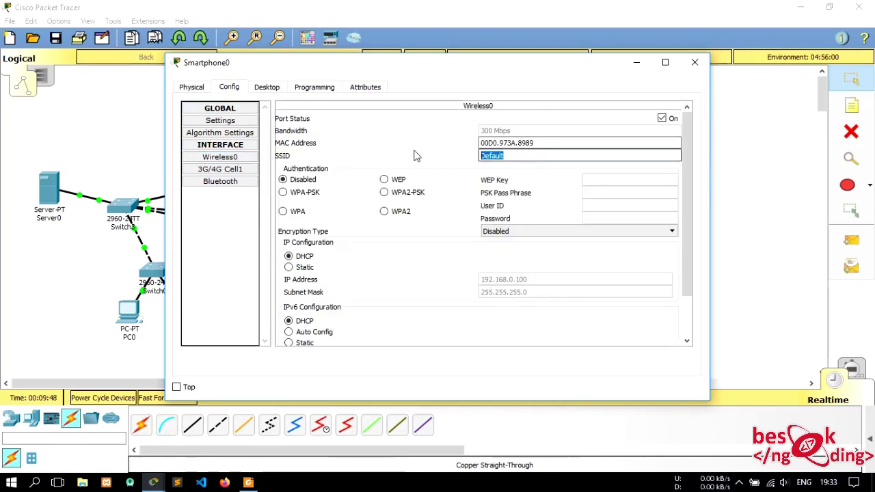
type("ceng_wifi")
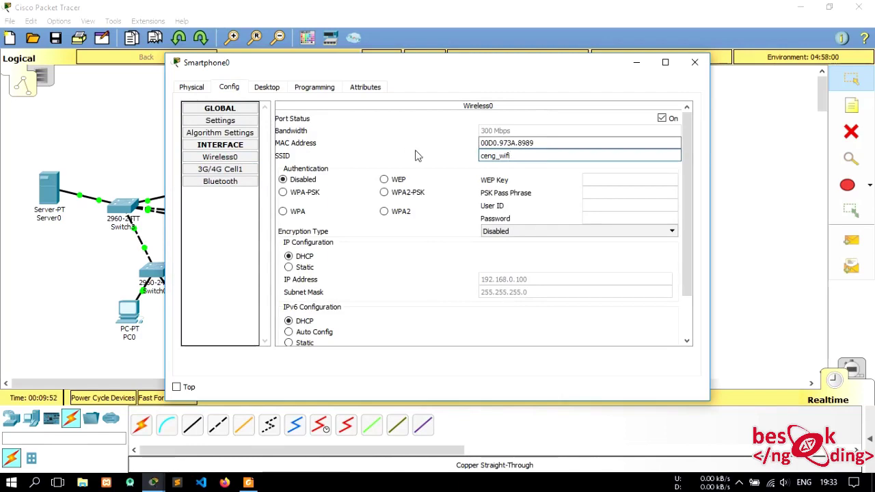
left_click(384, 192)
left_click(596, 192)
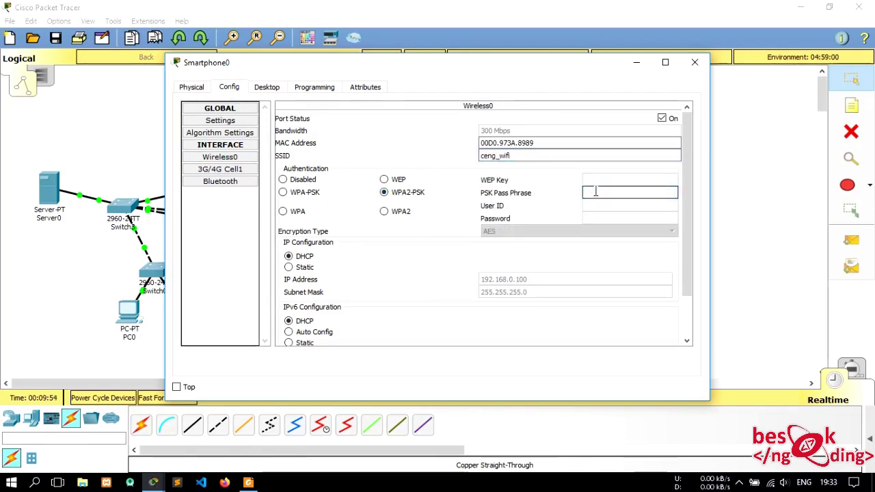
type("12345678")
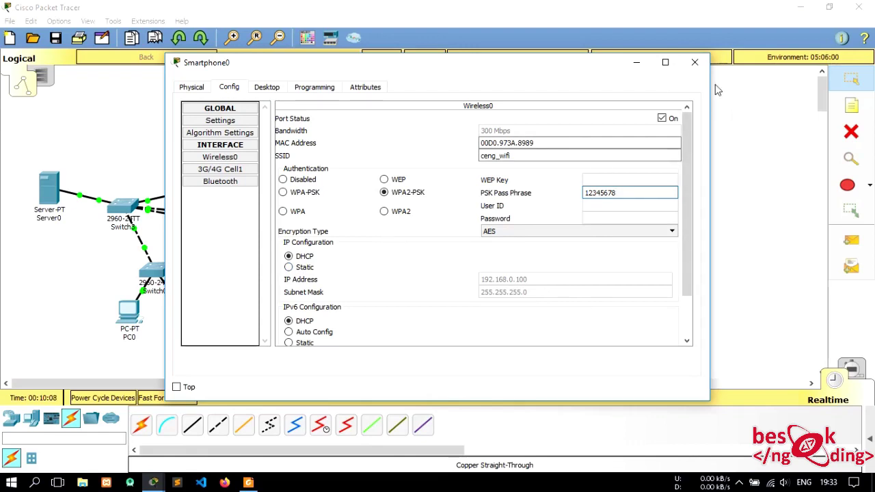
- Toggle Static then DHCP so the smartphone obtains 192.168.0.100
left_click(305, 268)
left_click(305, 257)
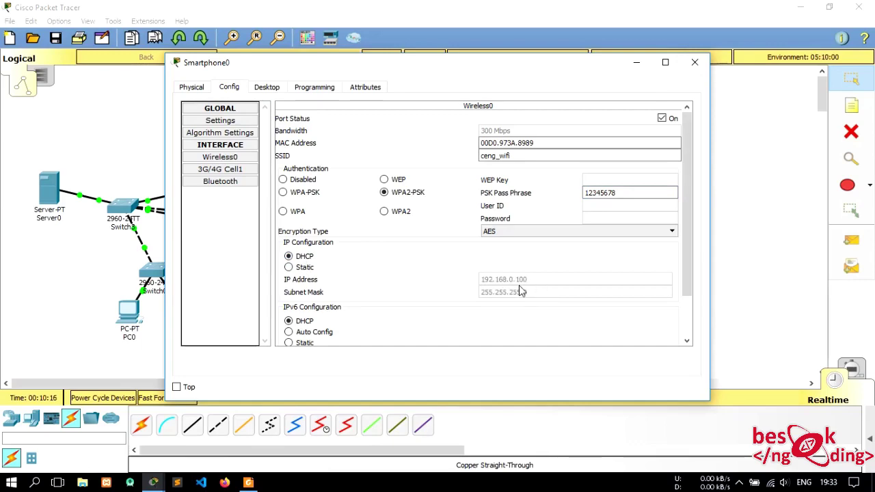
left_click(694, 63)
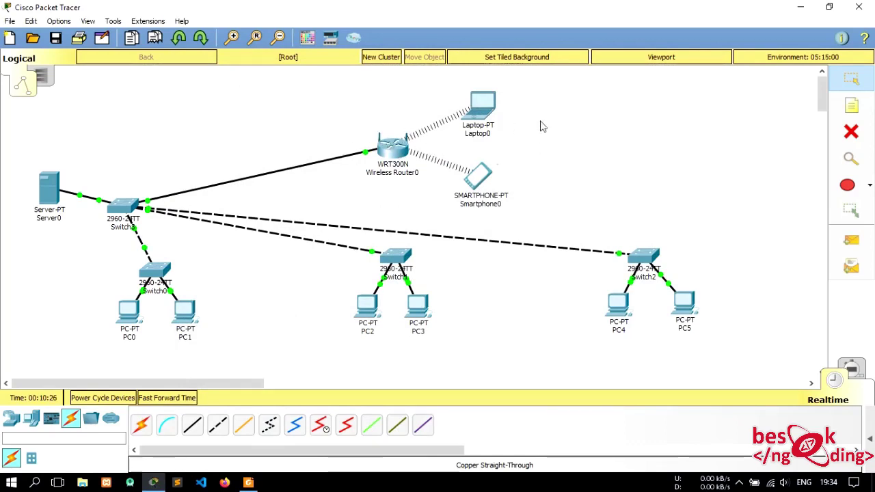
- Show the PDU list and run ipconfig on PC2, confirming address 192.168.10.5
left_click(870, 432)
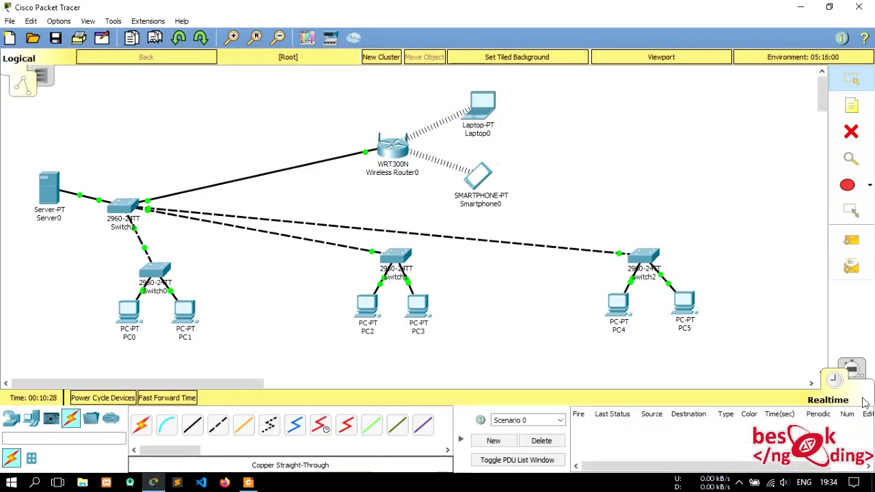
left_click(365, 307)
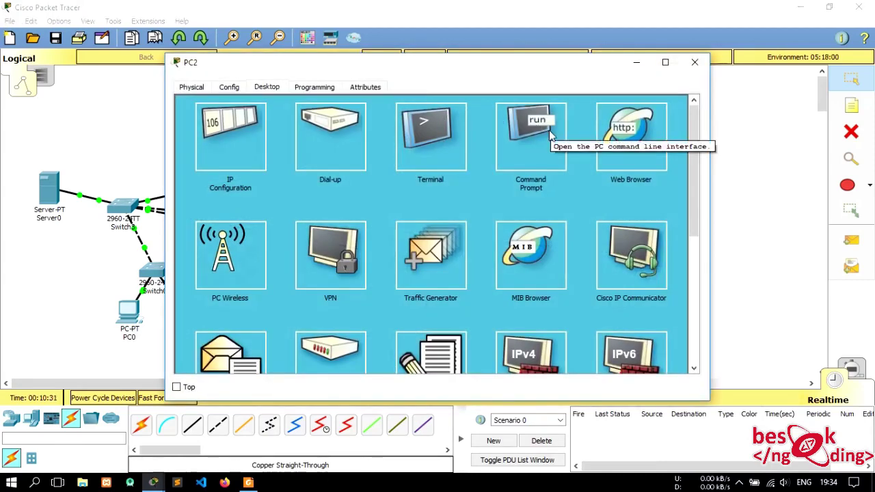
left_click(549, 130)
type("ifconfig")
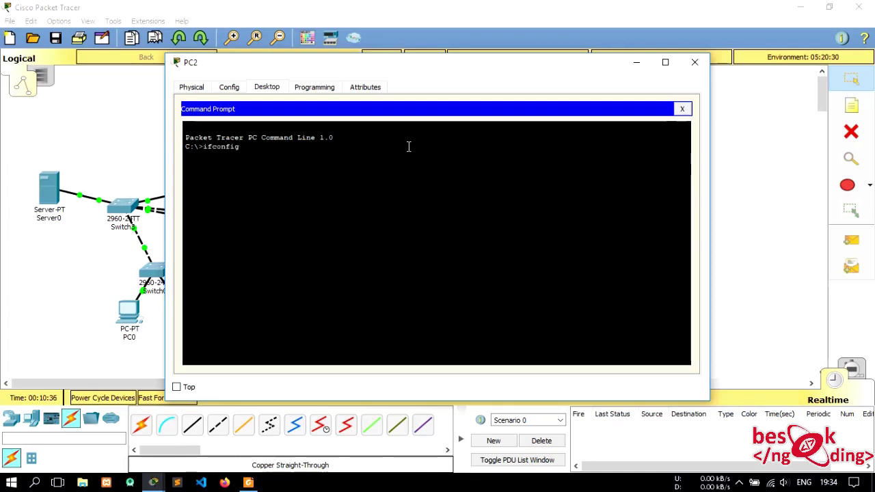
key("Return")
key("Up")
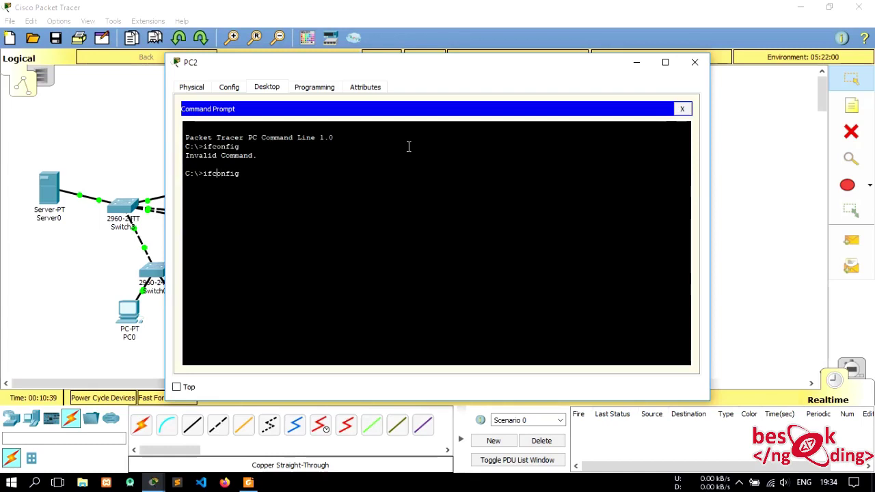
type("p")
key("Return")
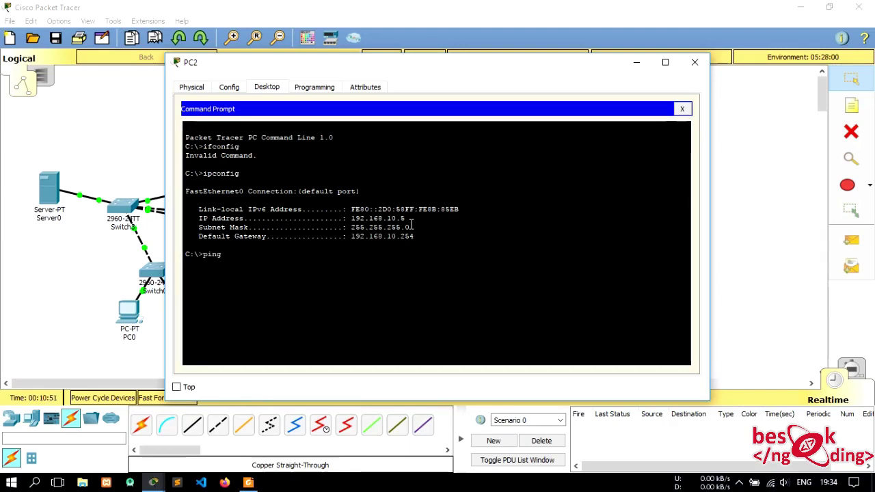
- Ping 192.168.10.1 from PC2's command prompt and receive replies
type("92.")
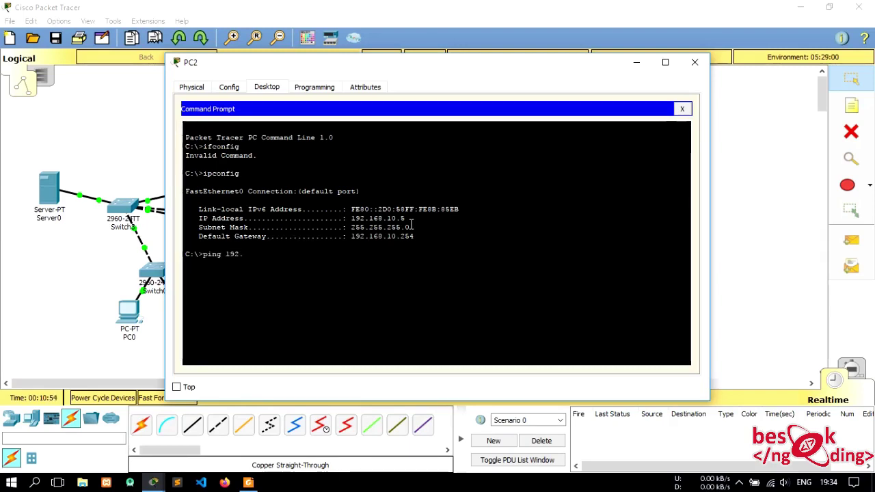
type("168.10.1")
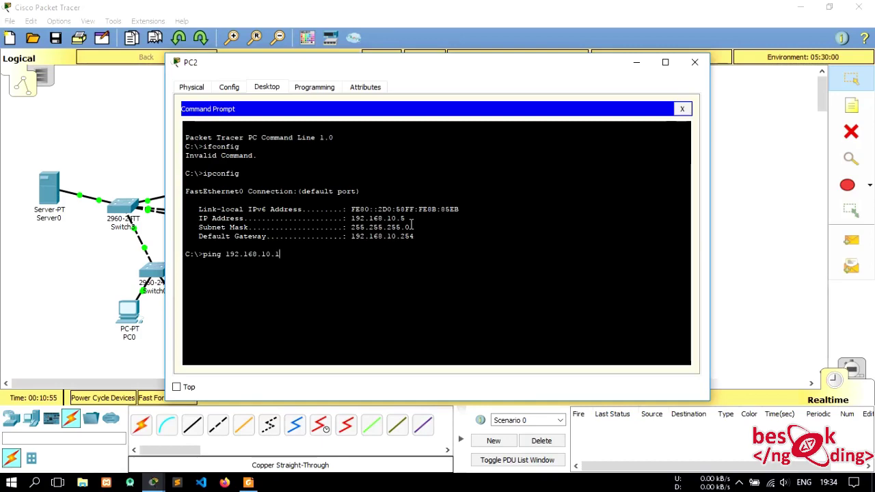
key("Return")
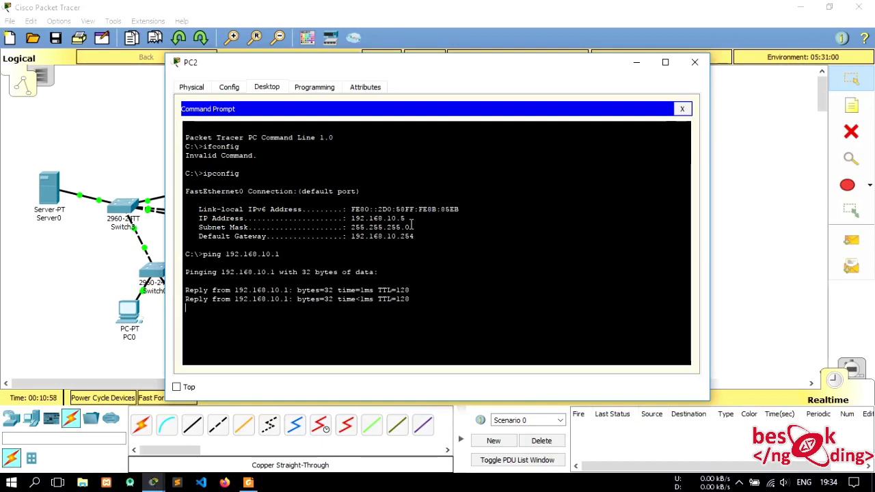
left_click(681, 109)
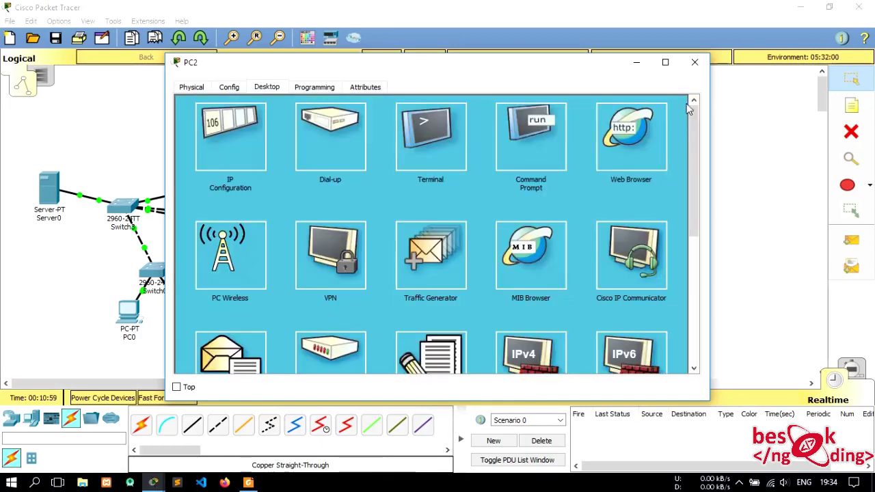
left_click(695, 63)
left_click(851, 240)
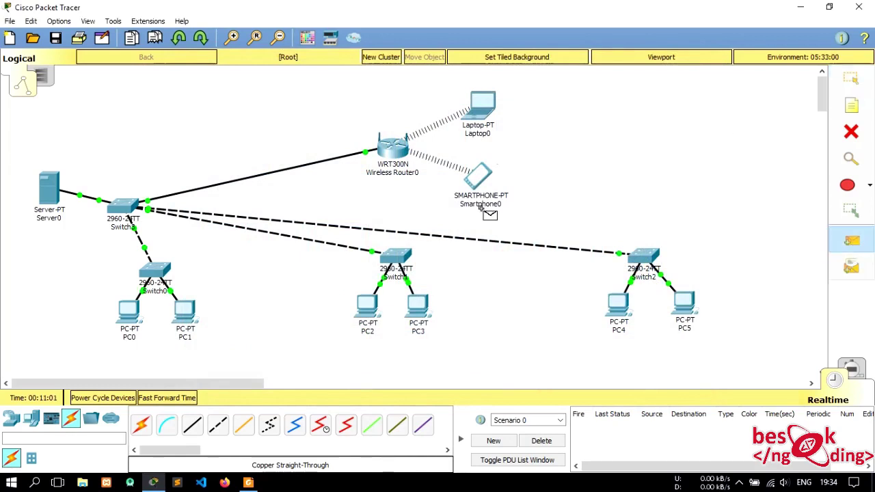
- Send simple PDUs from PC1, PC4 and Laptop0 to Server0, then delete the results
left_click(185, 311)
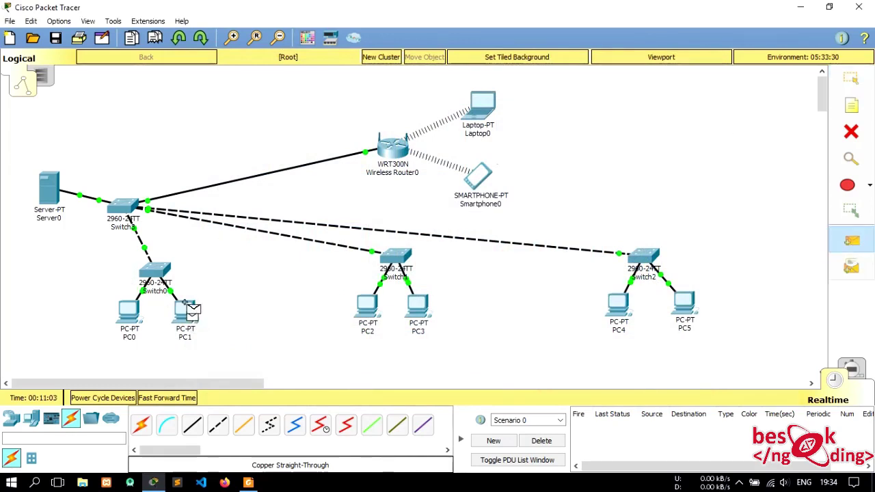
left_click(48, 190)
left_click(851, 240)
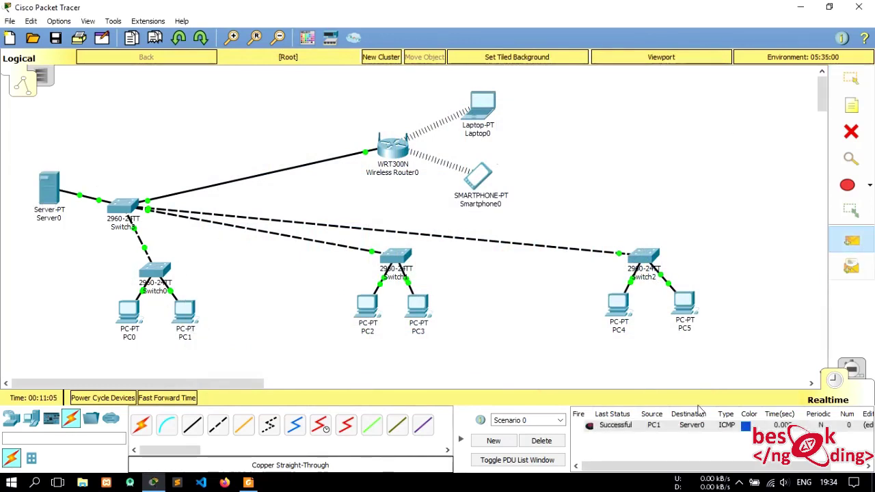
left_click(622, 313)
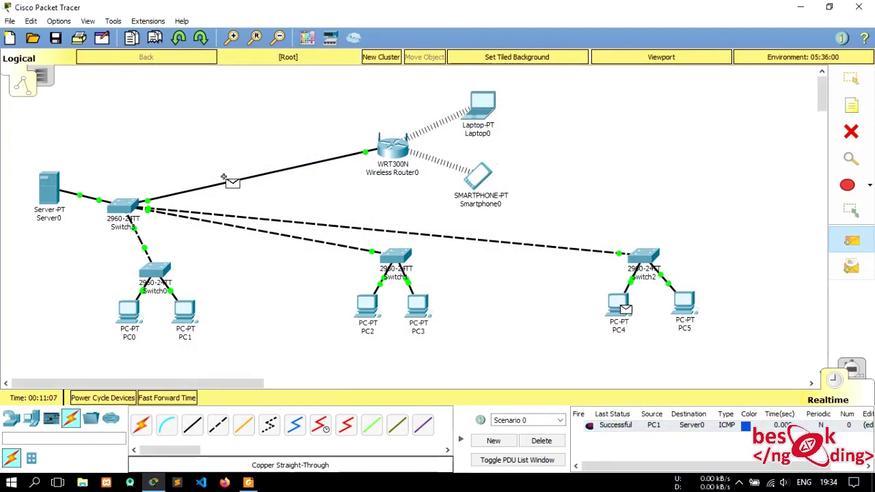
left_click(53, 191)
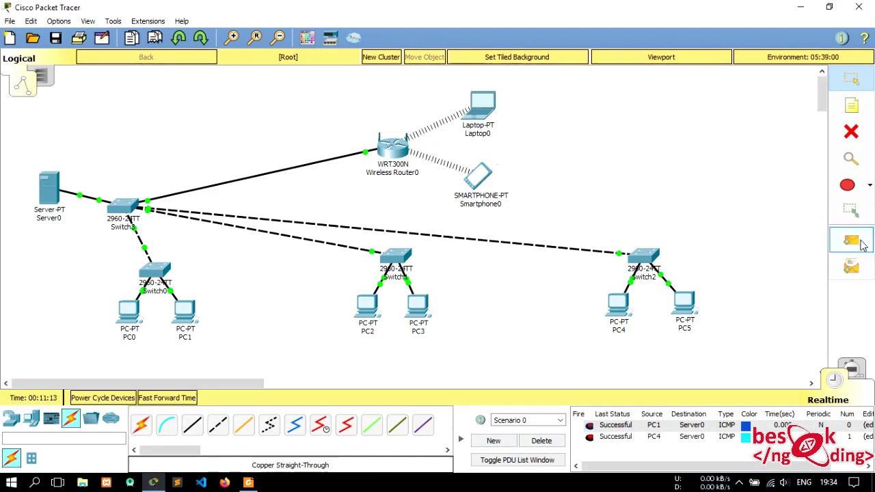
left_click(852, 239)
left_click(484, 106)
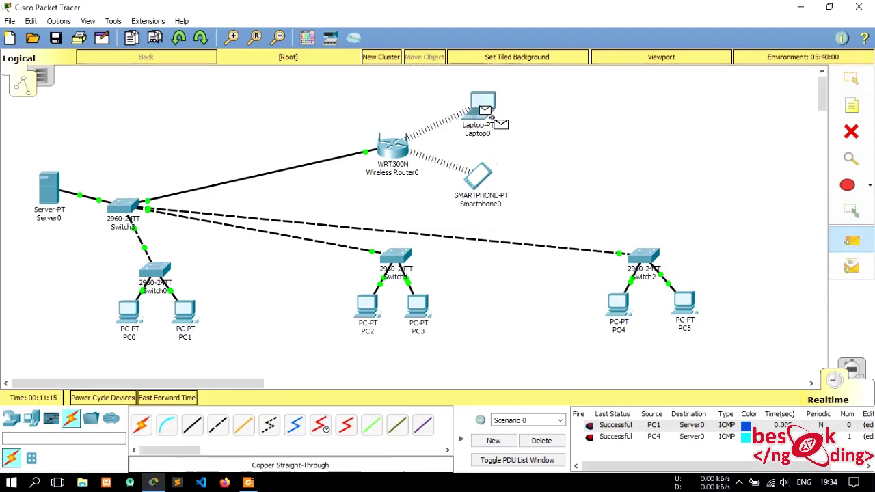
left_click(47, 194)
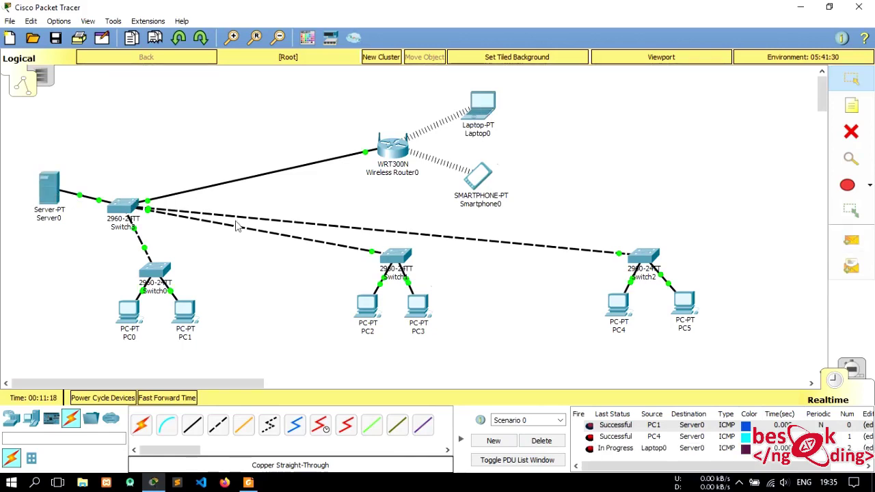
left_click(542, 440)
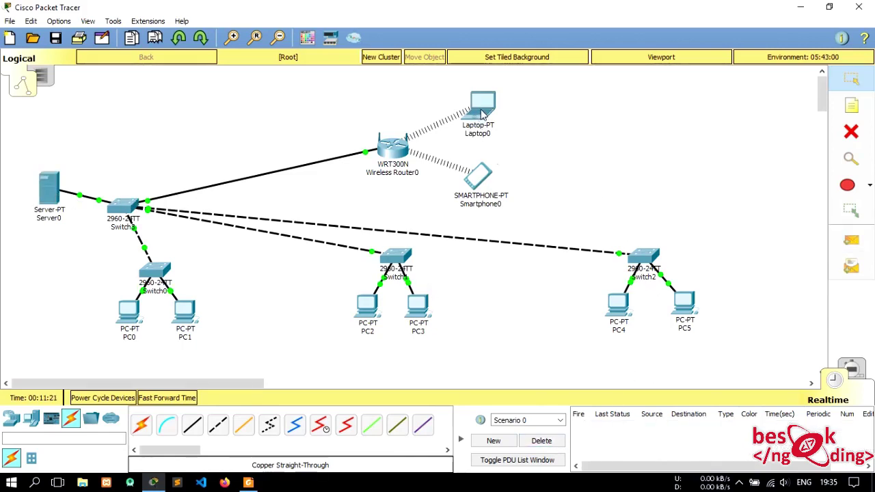
- Toggle Smartphone0's Wireless0 from Static back to DHCP, obtaining 192.168.0.99
mouse_move(482, 114)
mouse_move(485, 174)
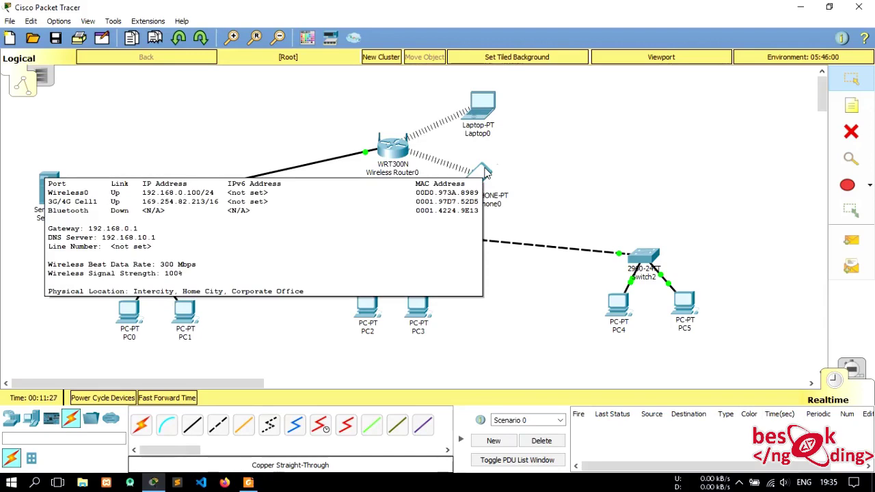
left_click(485, 173)
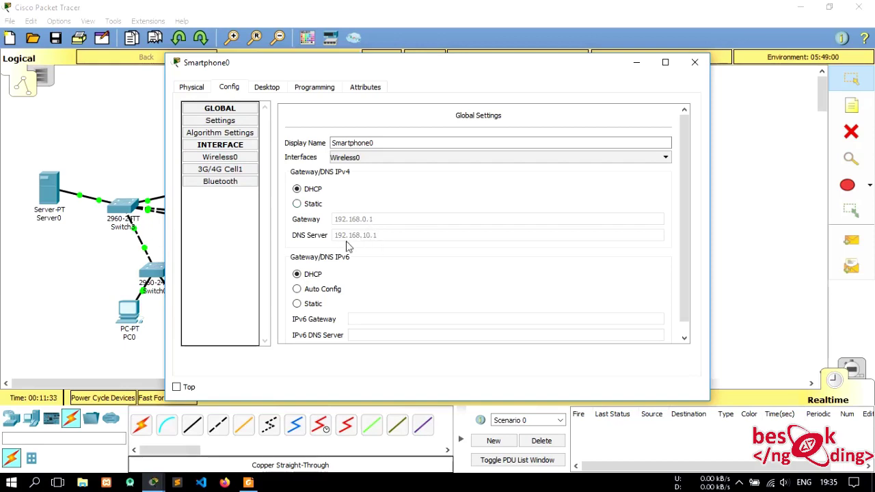
scroll(367, 250, "down", 1)
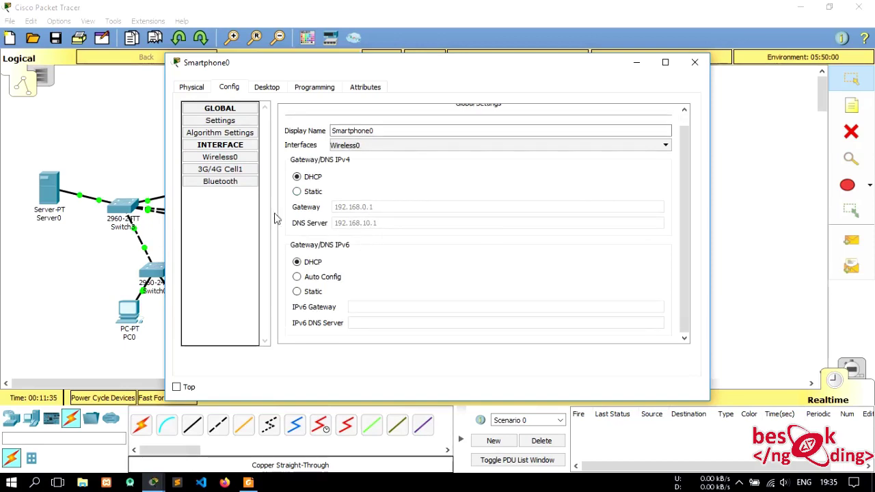
left_click(224, 156)
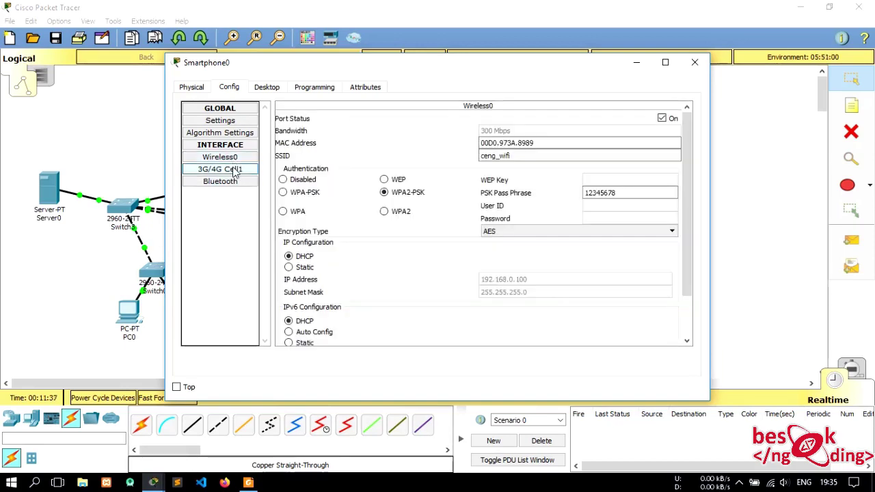
left_click(301, 269)
left_click(301, 255)
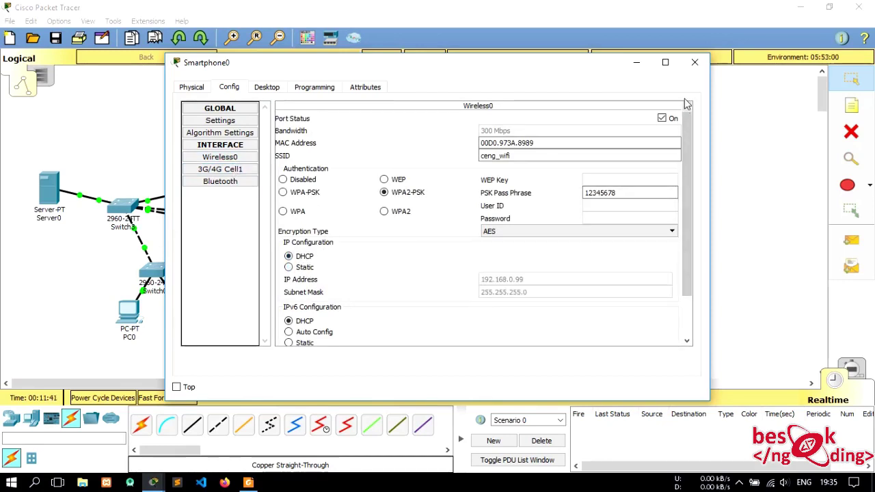
left_click(696, 63)
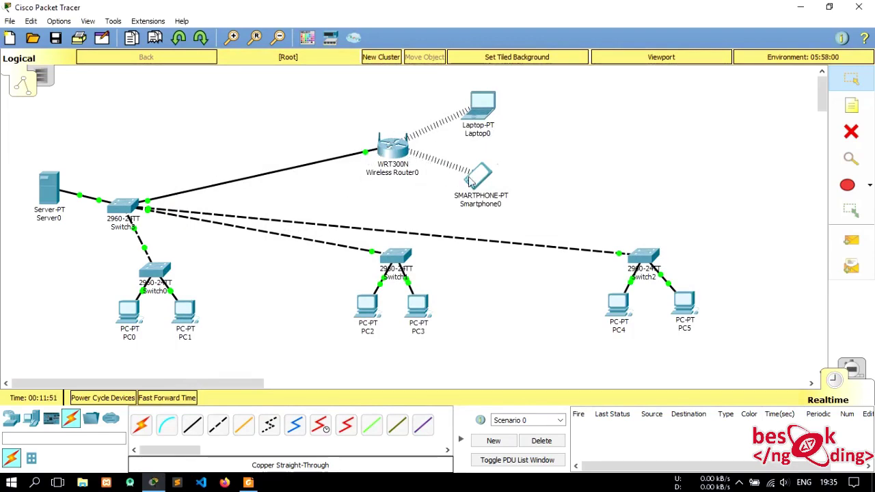
- Ping Smartphone0 from Laptop0 with a simple PDU, nudge Switch3 right, and open Server0
left_click(852, 240)
left_click(483, 102)
left_click(480, 180)
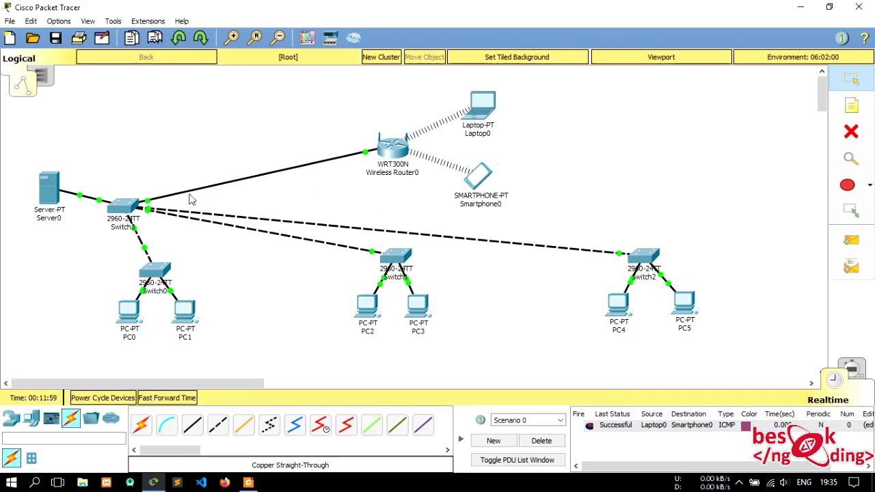
left_click_drag(129, 206, 169, 199)
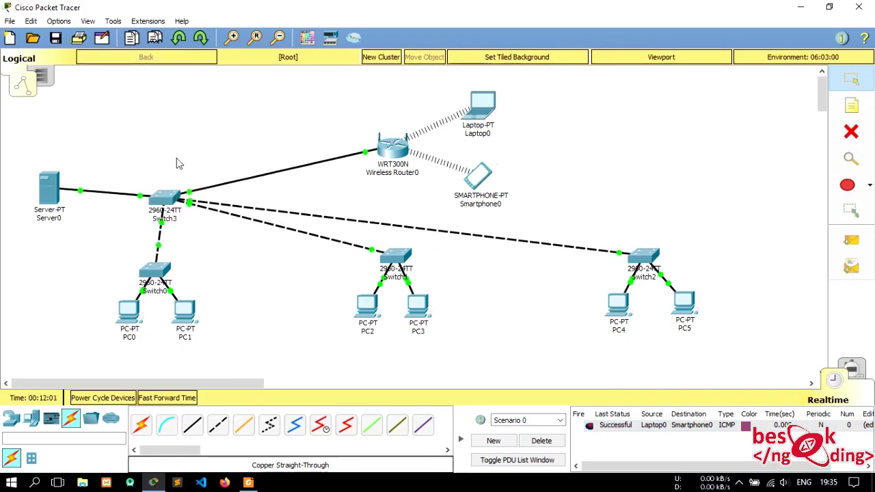
left_click(54, 195)
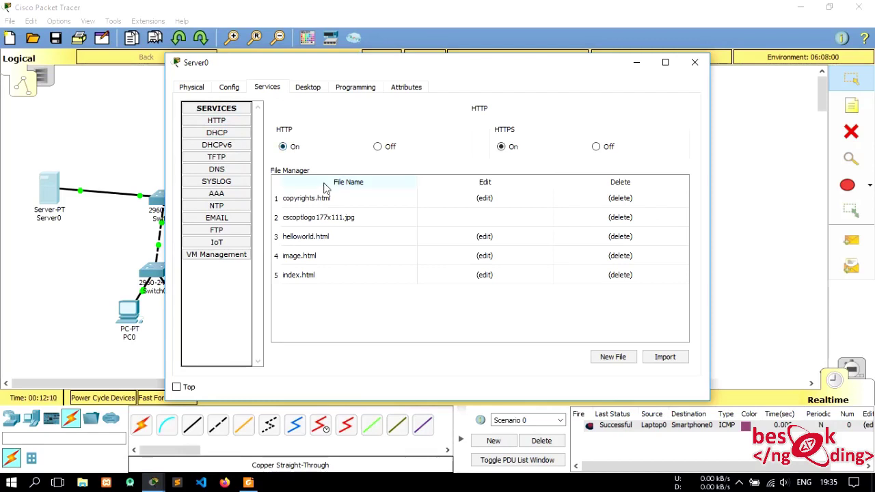
- Edit Server0's index.html, replacing the Cisco Packet Tracer heading with 'Website Besok Ngoding'
left_click(303, 280)
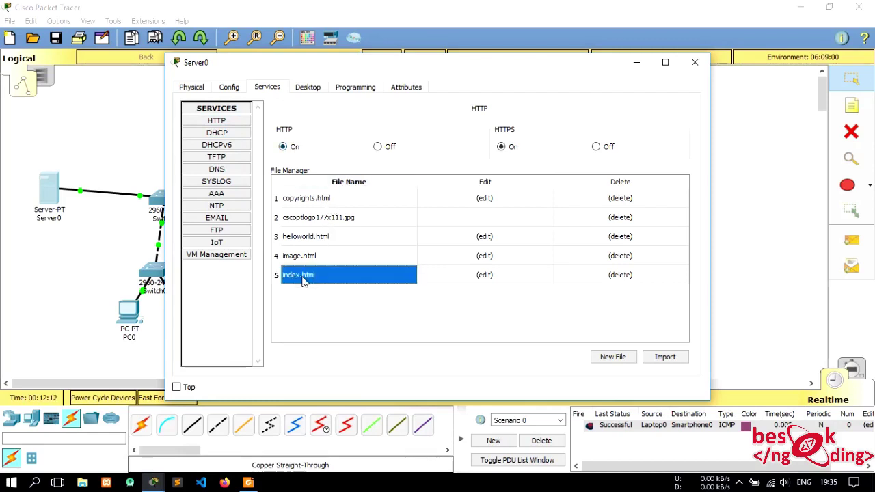
left_click(489, 274)
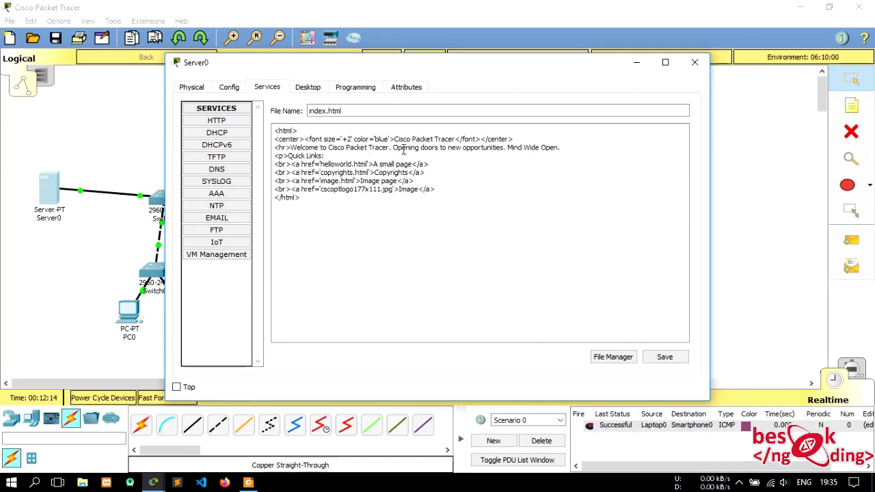
left_click_drag(395, 139, 457, 139)
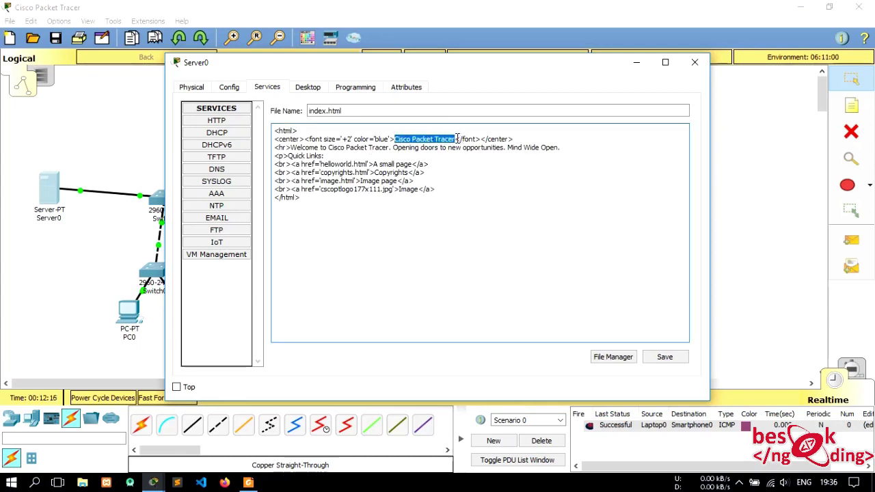
type("Web")
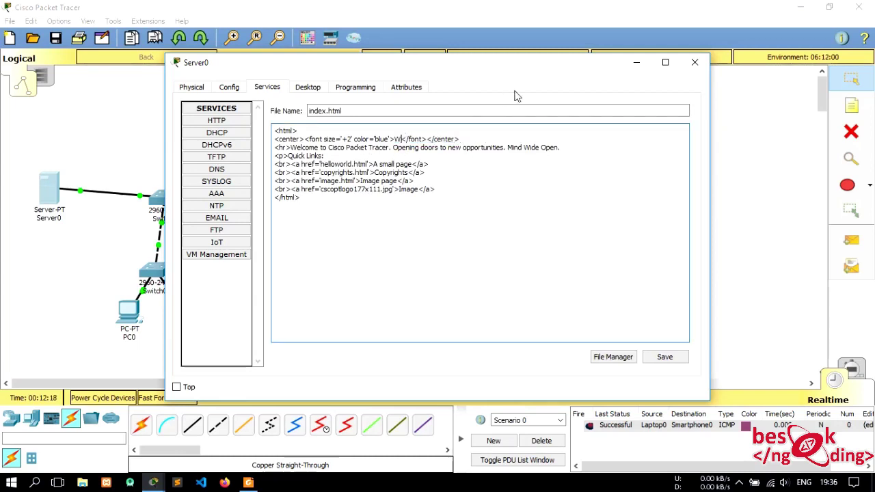
type("site")
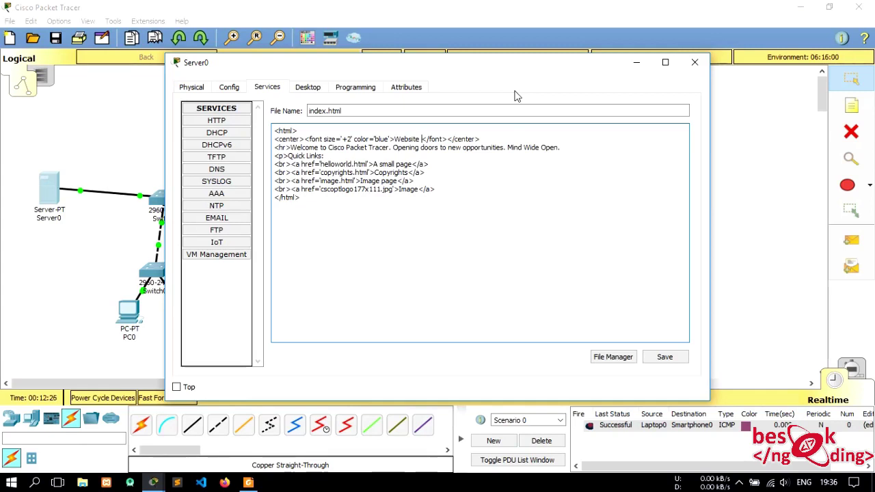
type("Besokn")
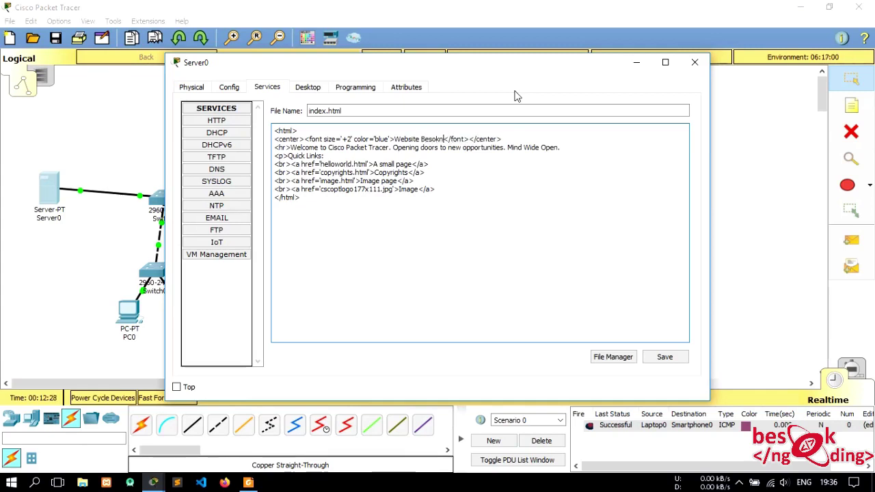
key("BackSpace")
type("Ngoding")
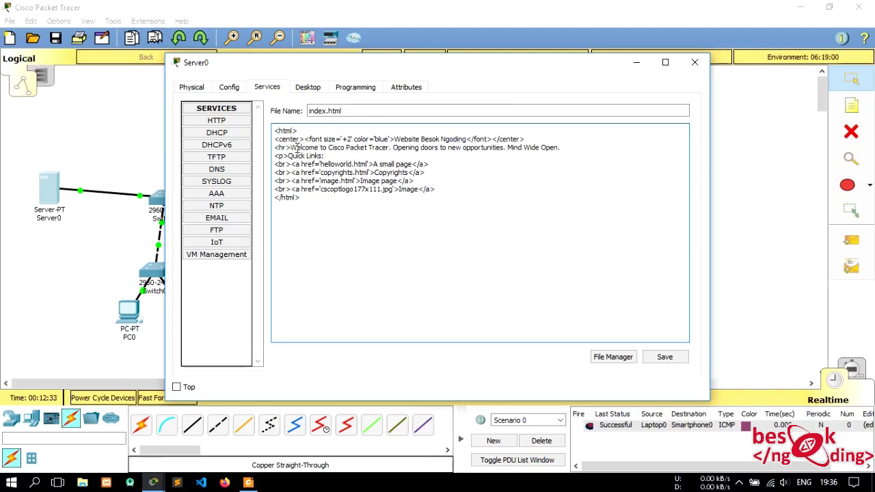
- Replace the page's welcome sentence with an Indonesian welcome line
left_click_drag(292, 149, 561, 147)
type("Selamat")
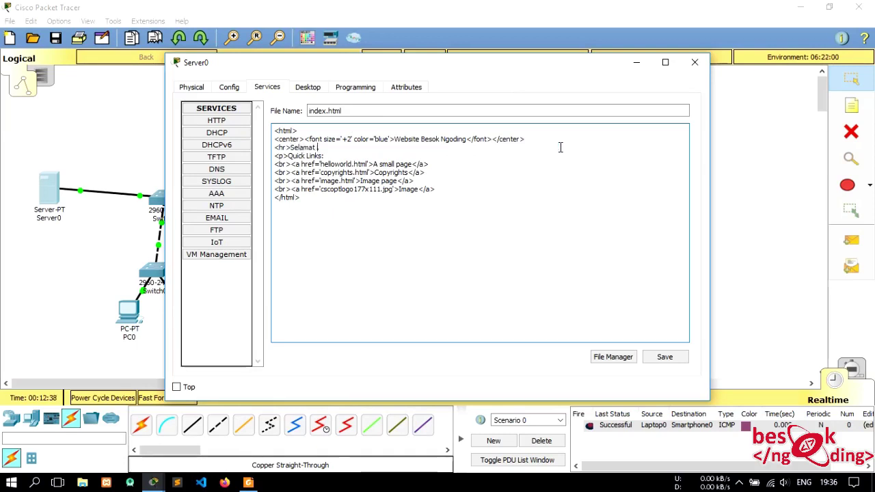
type("wbsite Besok Ngoding.")
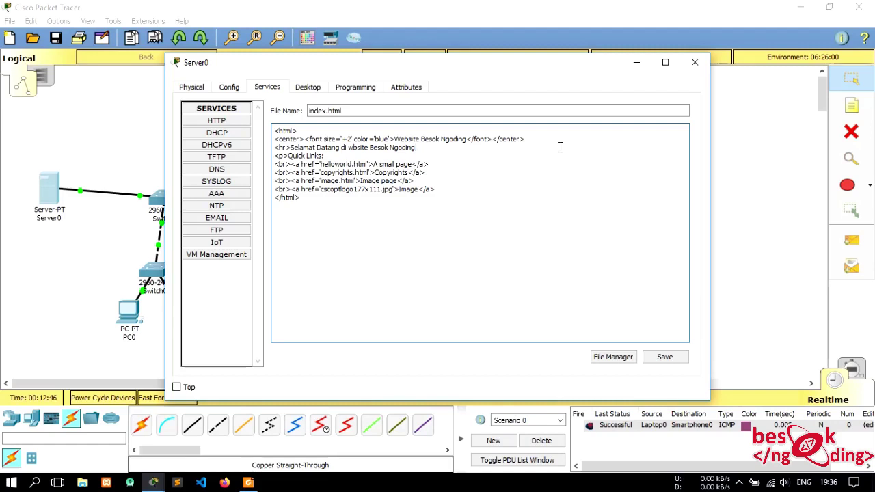
key("Left")
type("e")
- Save index.html over the original file and close the Server0 window
left_click(667, 359)
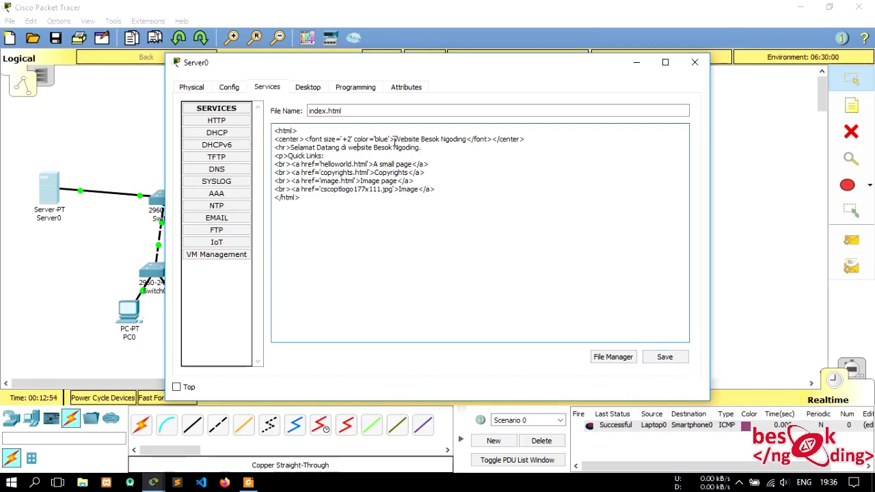
left_click(676, 359)
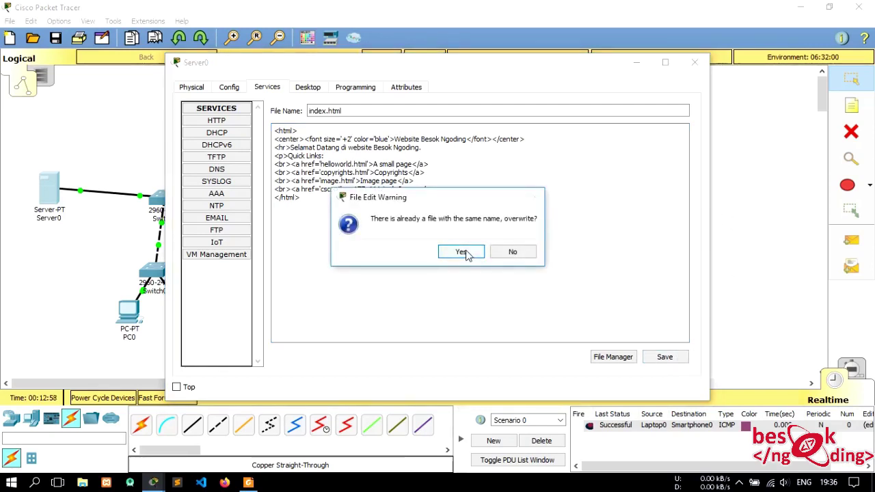
left_click(462, 253)
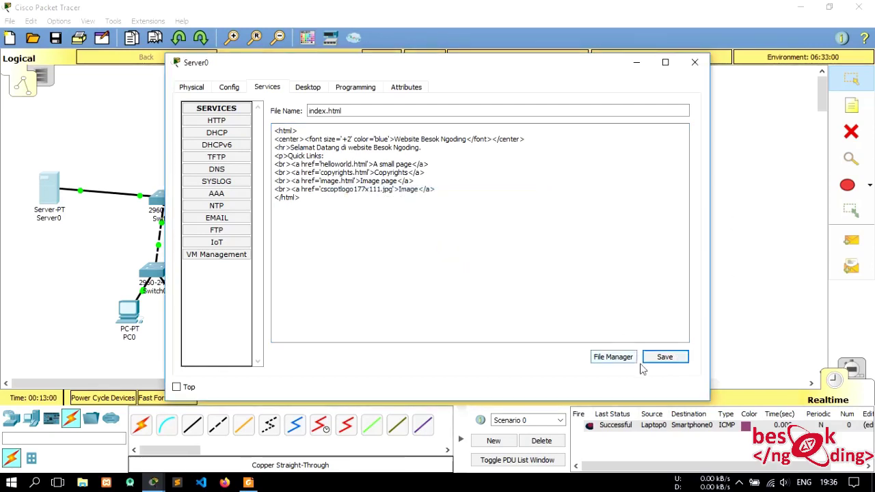
left_click(662, 363)
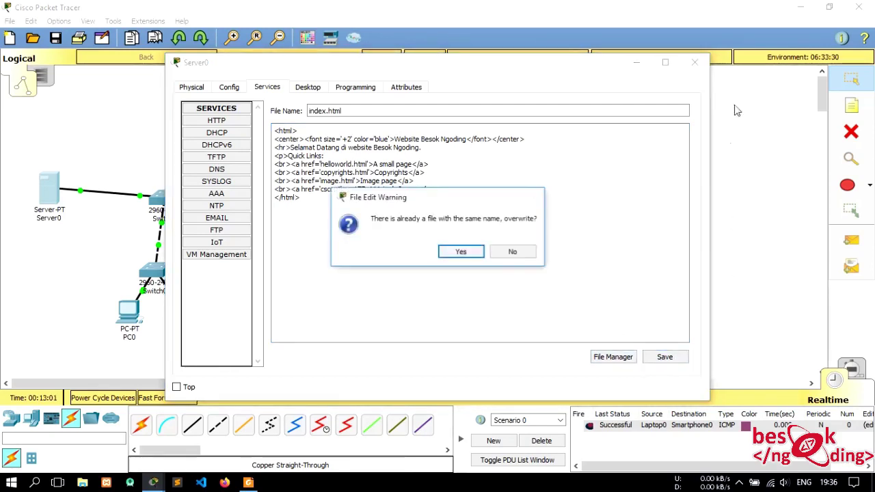
left_click(475, 254)
left_click(694, 65)
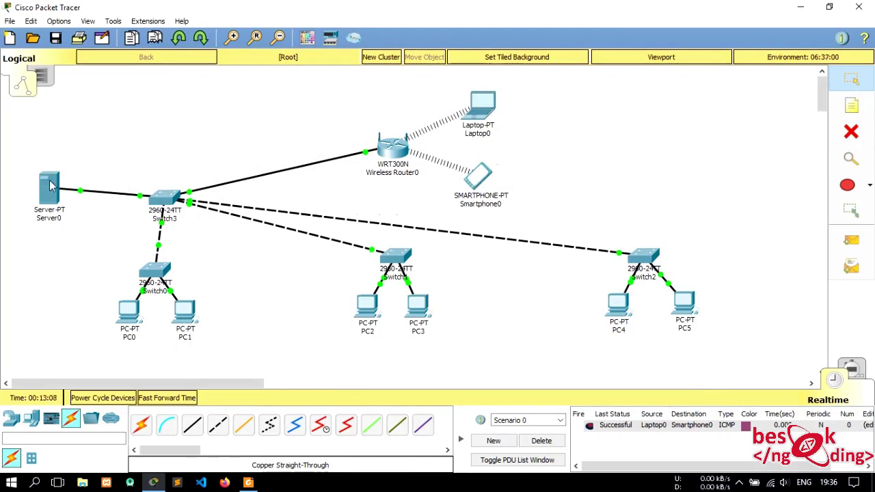
mouse_move(49, 186)
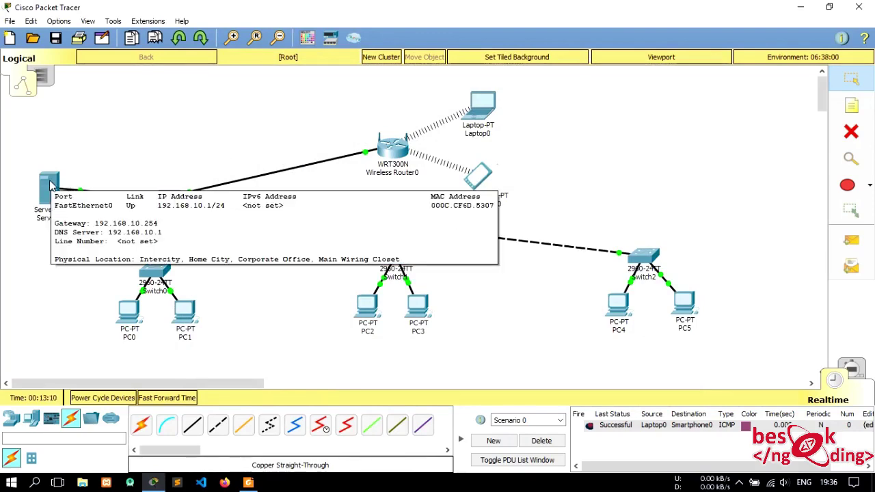
left_click(190, 316)
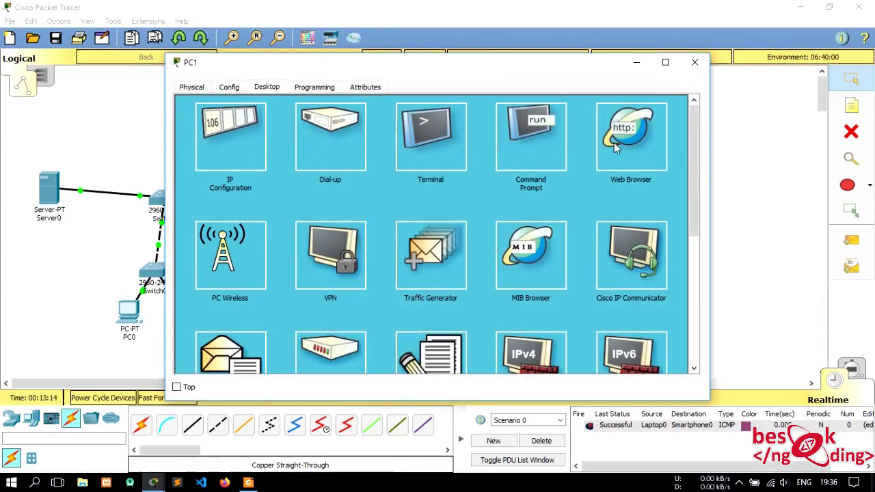
left_click(630, 137)
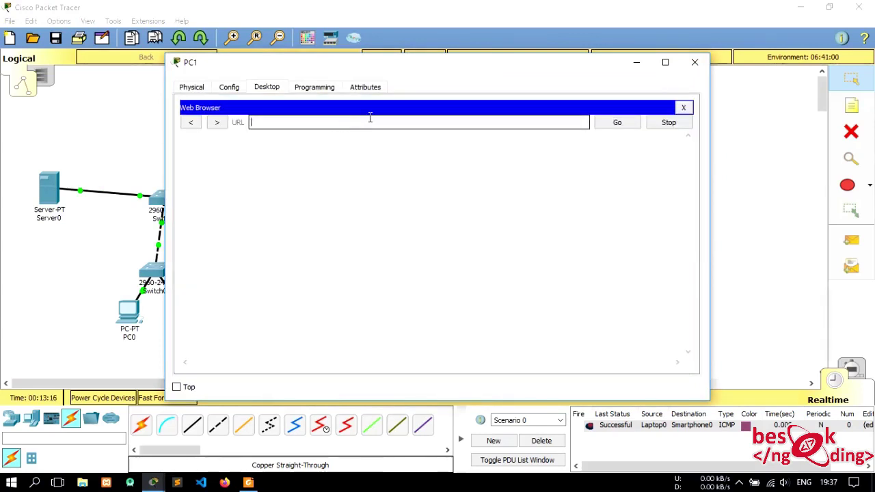
type("192.168")
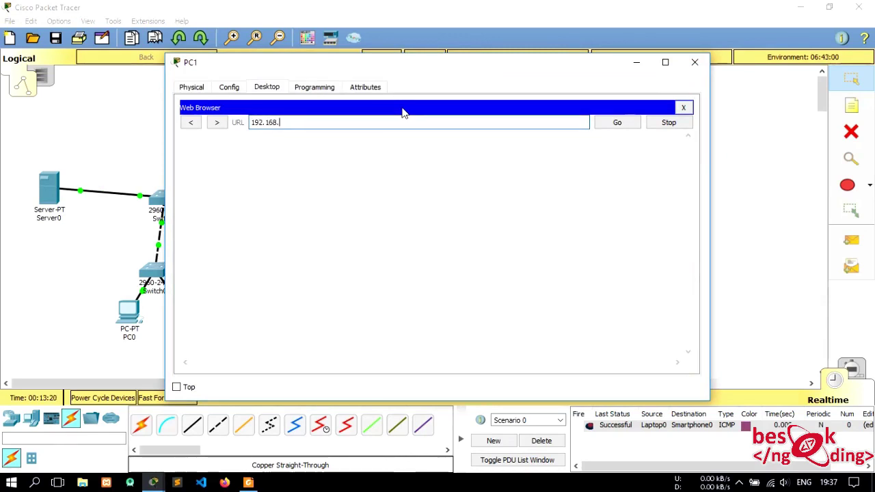
type(".10.1")
key("Return")
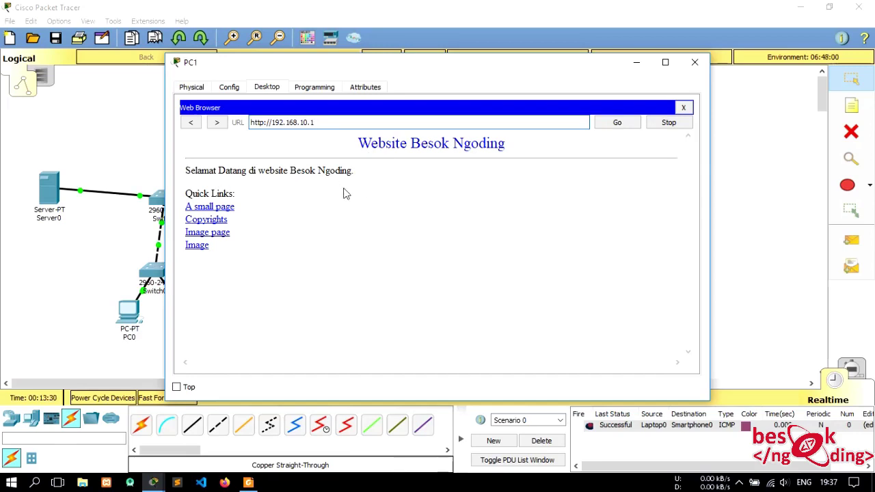
left_click(683, 107)
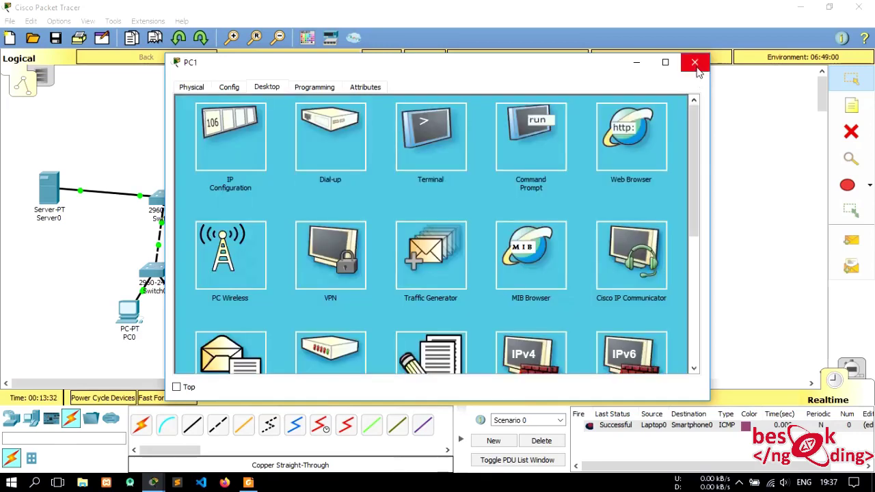
left_click(695, 63)
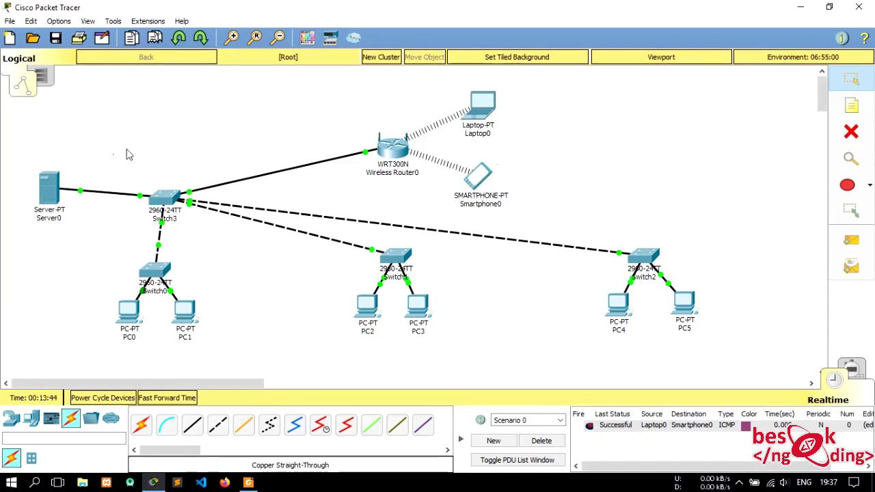
left_click(45, 194)
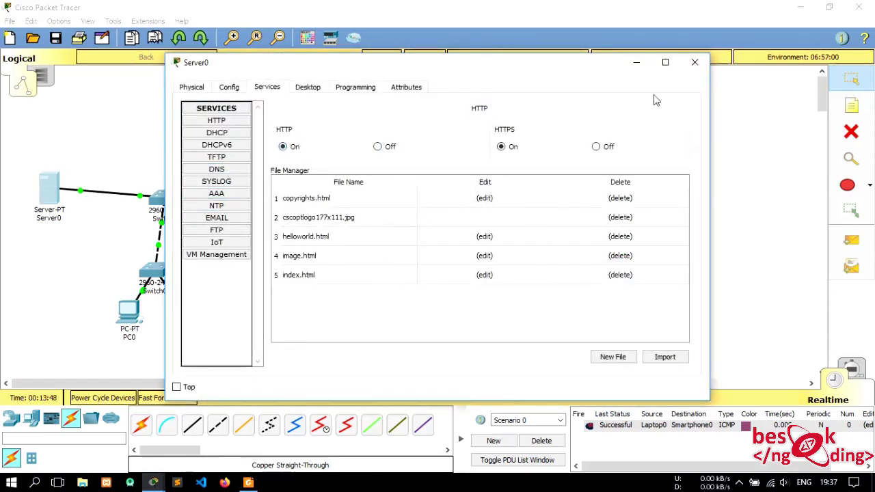
left_click(695, 63)
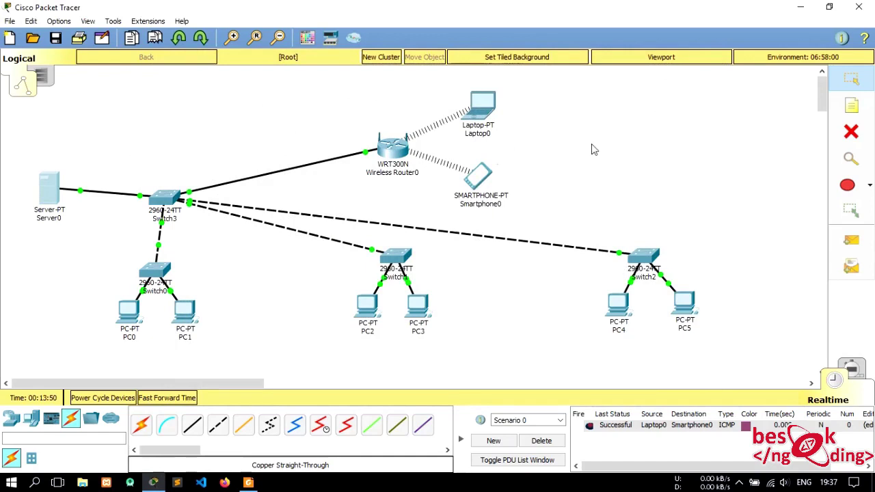